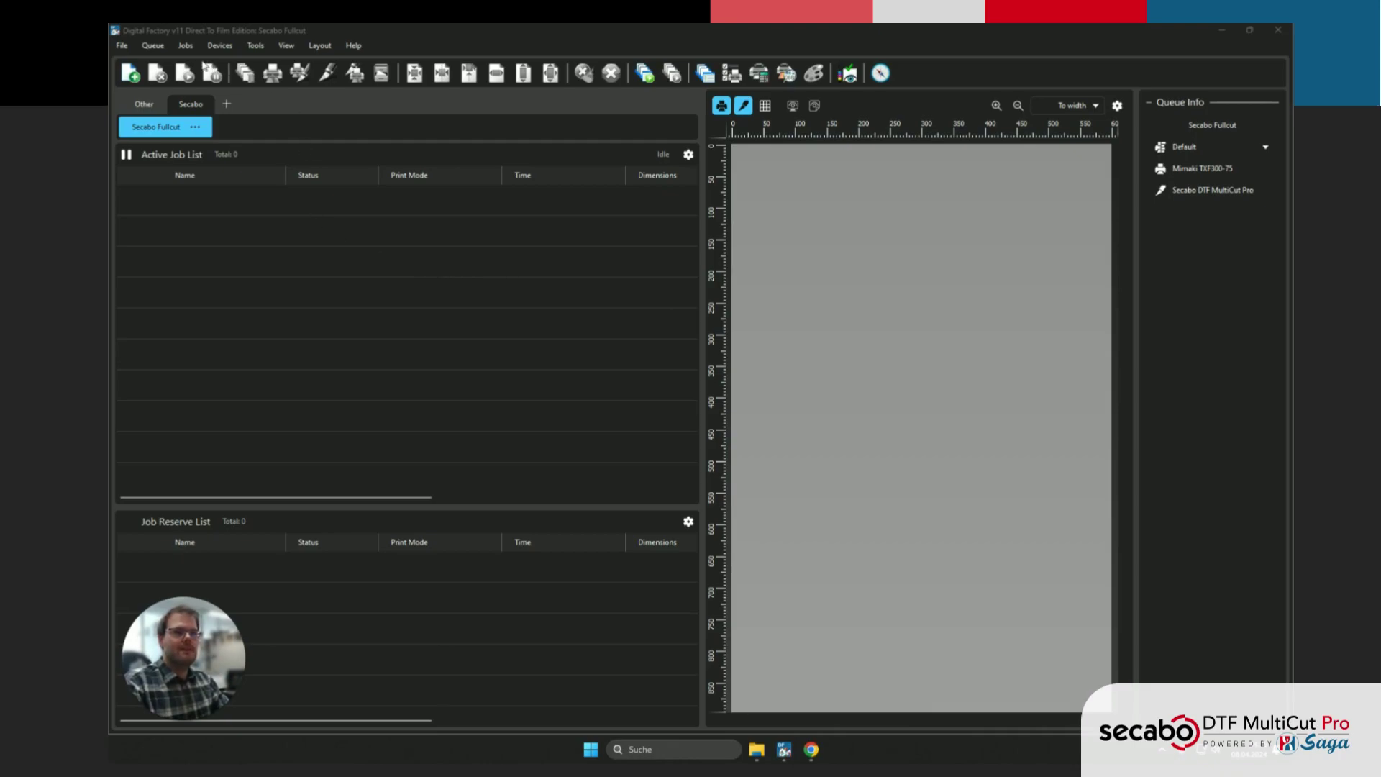
- Start a new queue from Queue > Manage Queues and move the wizard aside
left_click(160, 48)
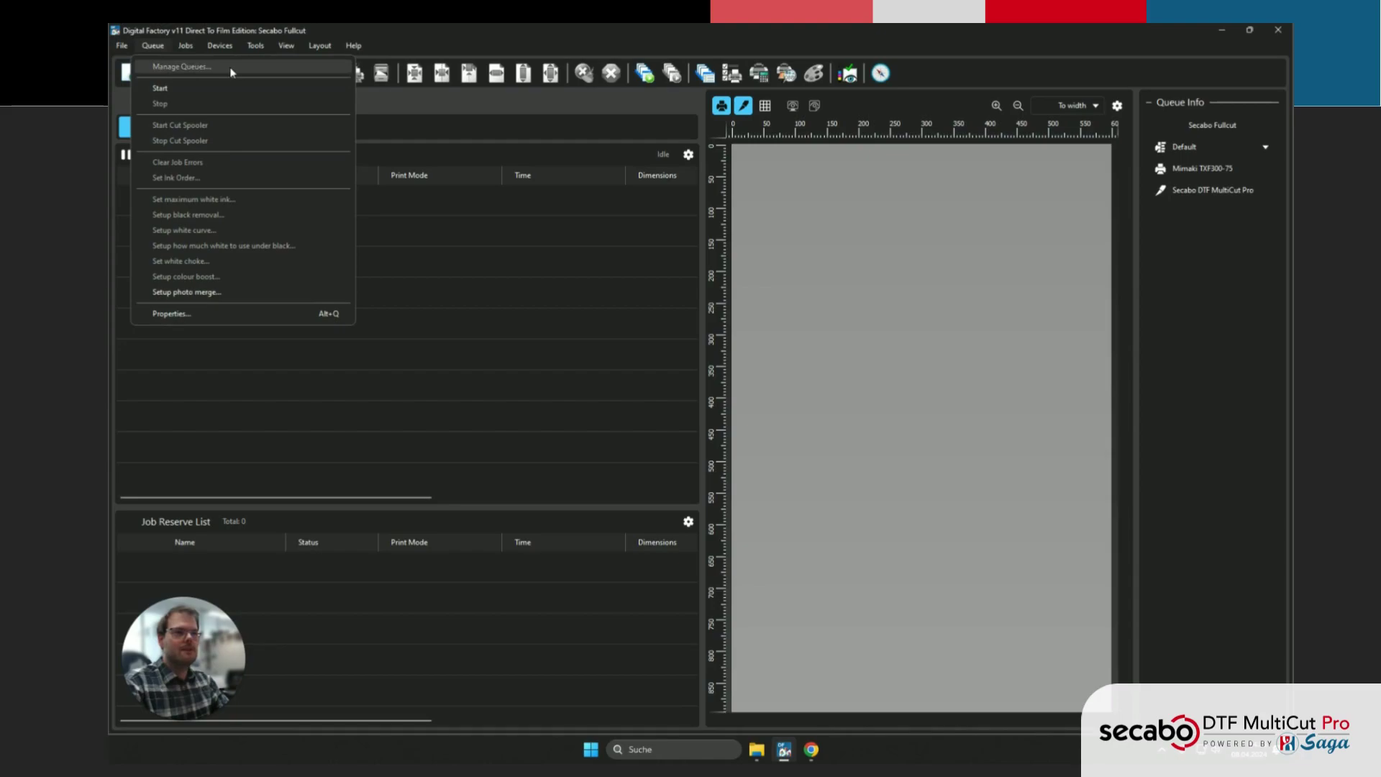
left_click(160, 66)
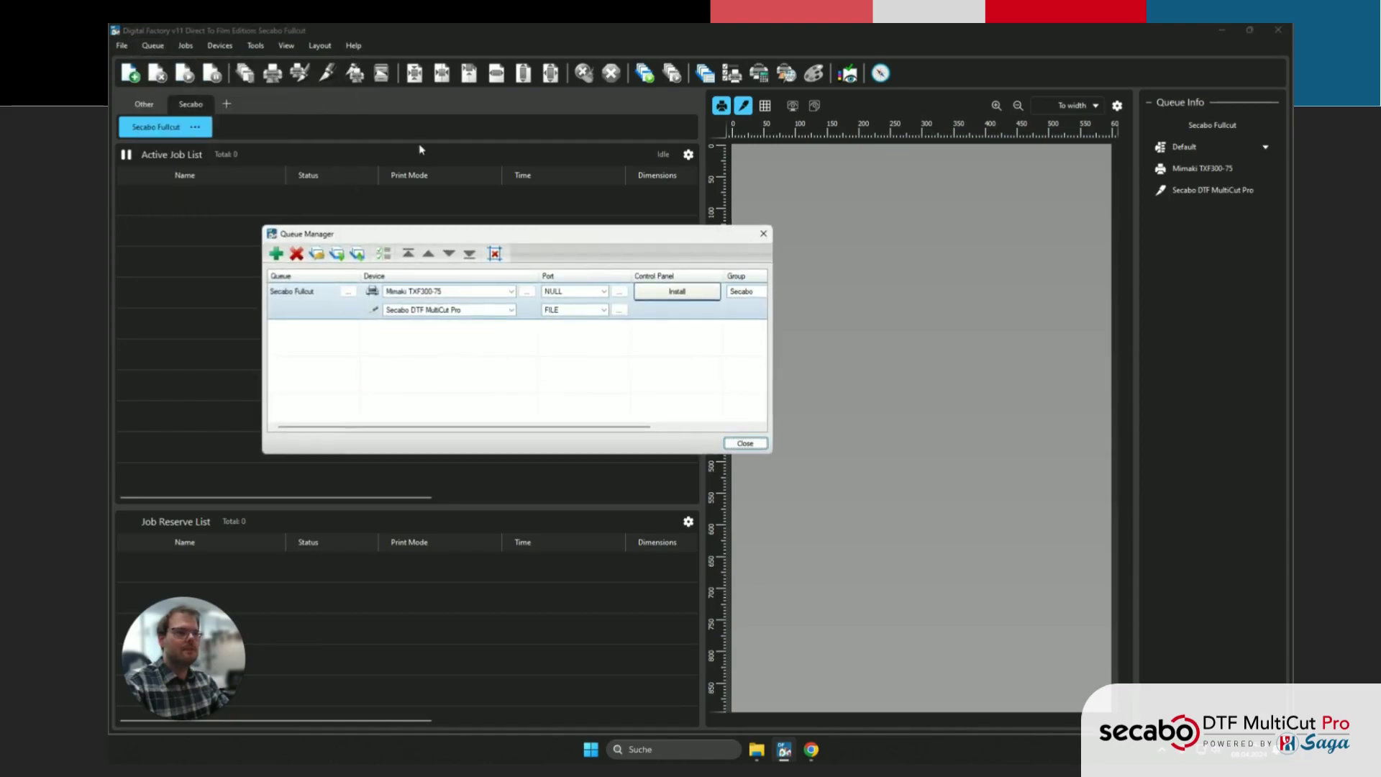
left_click(275, 256)
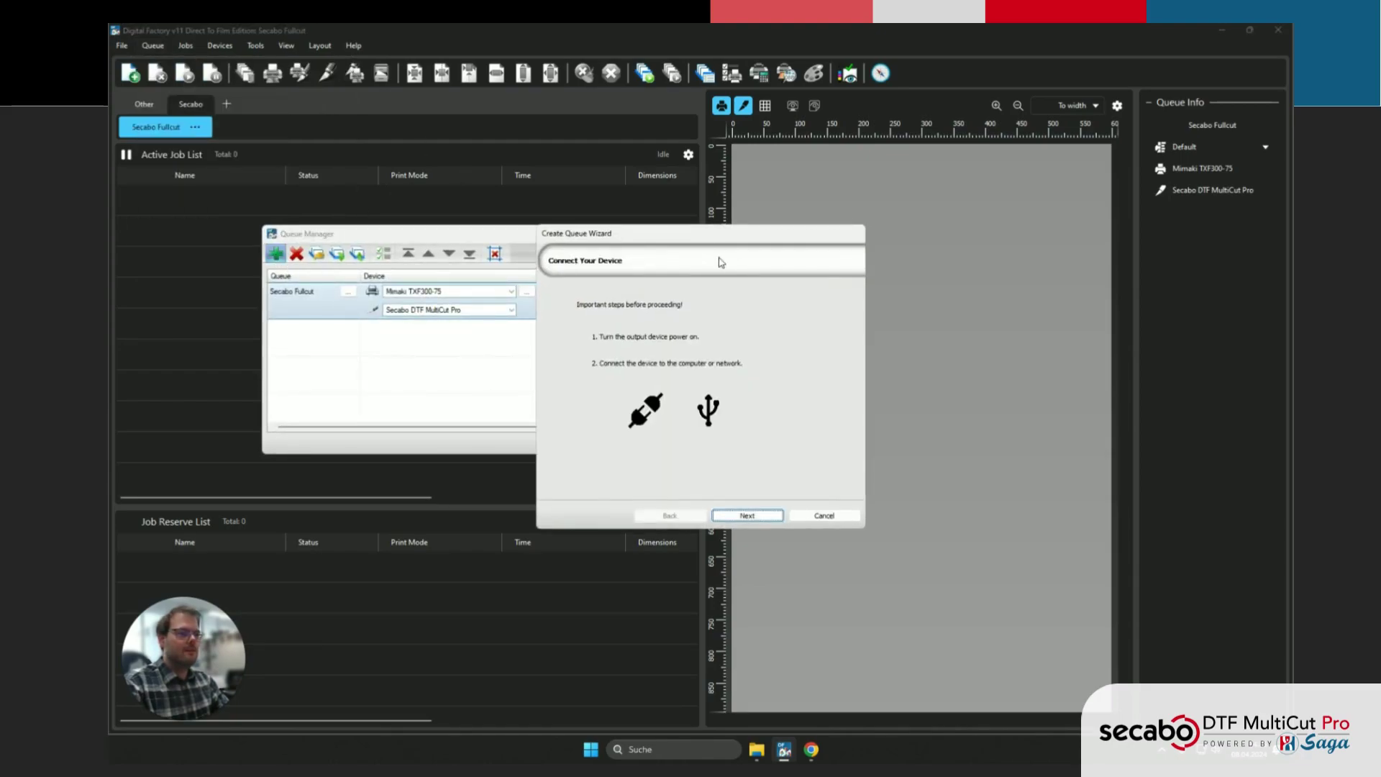
left_click_drag(716, 246, 479, 215)
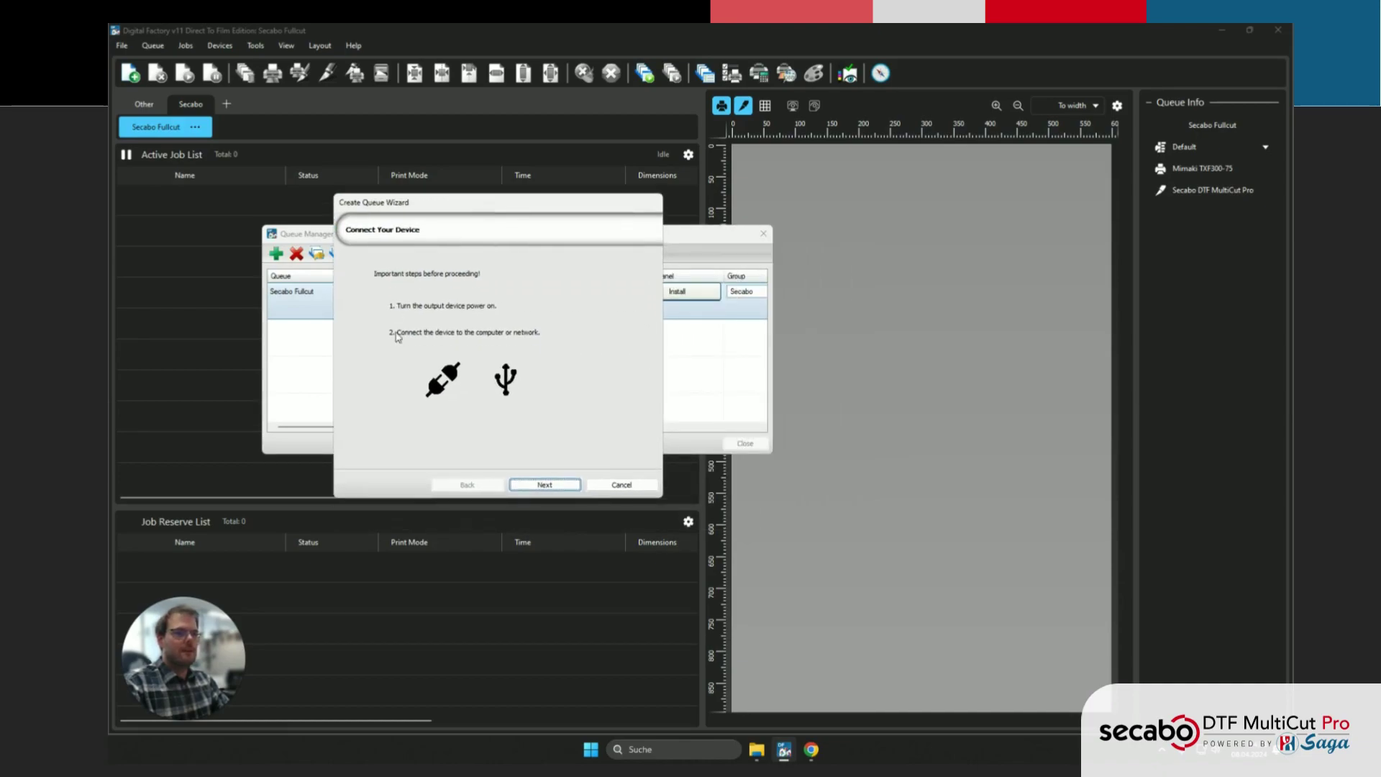
- Give the Mimaki TXF300-75 printer port NULL and Default print mode, reaching cutter defaults
left_click(543, 485)
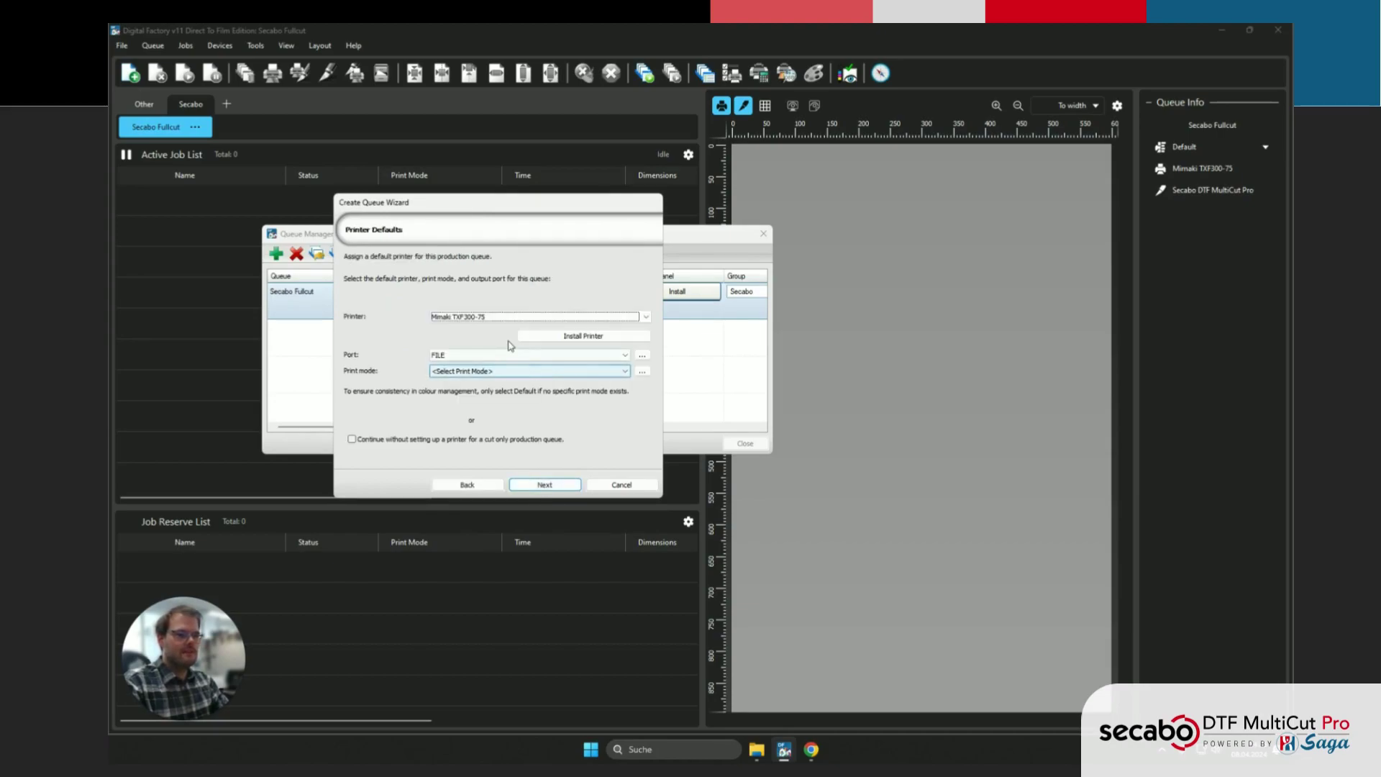
left_click(477, 355)
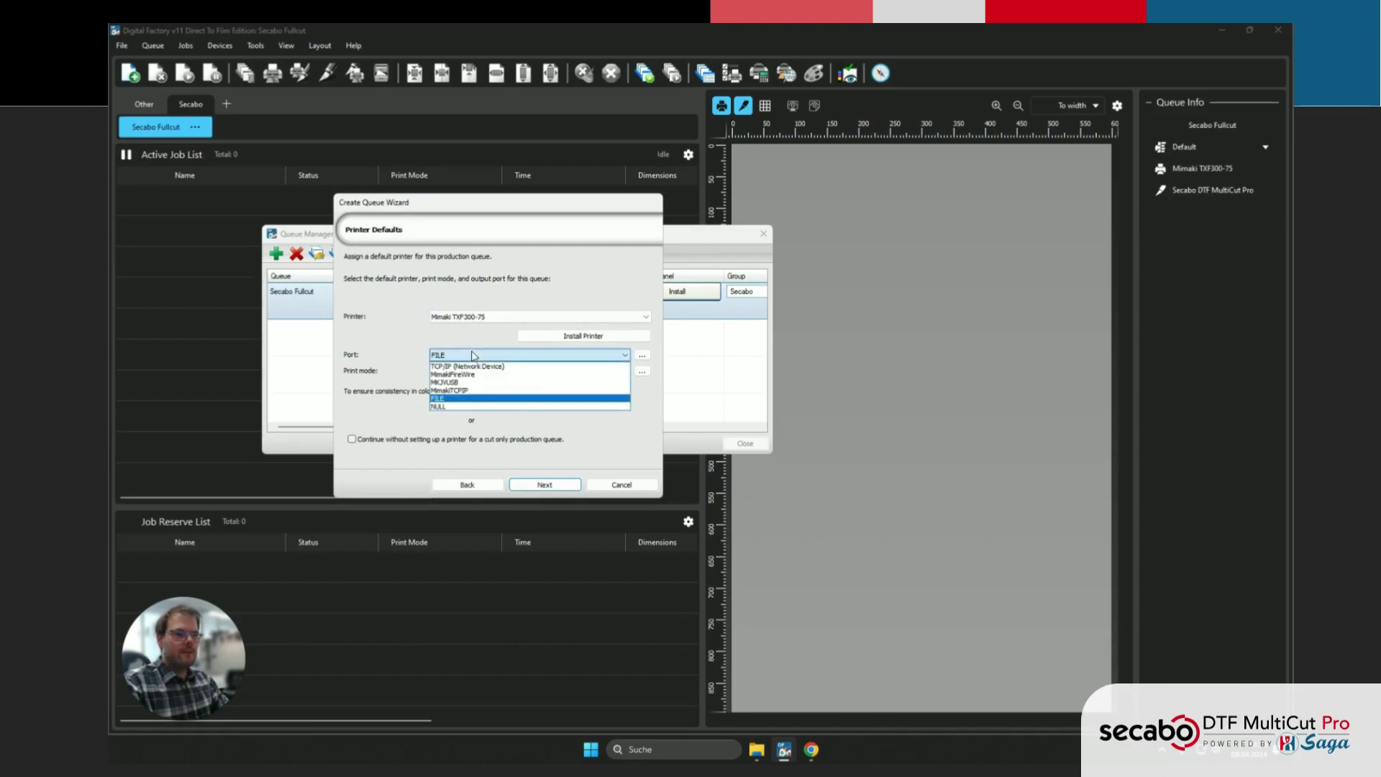
left_click(458, 407)
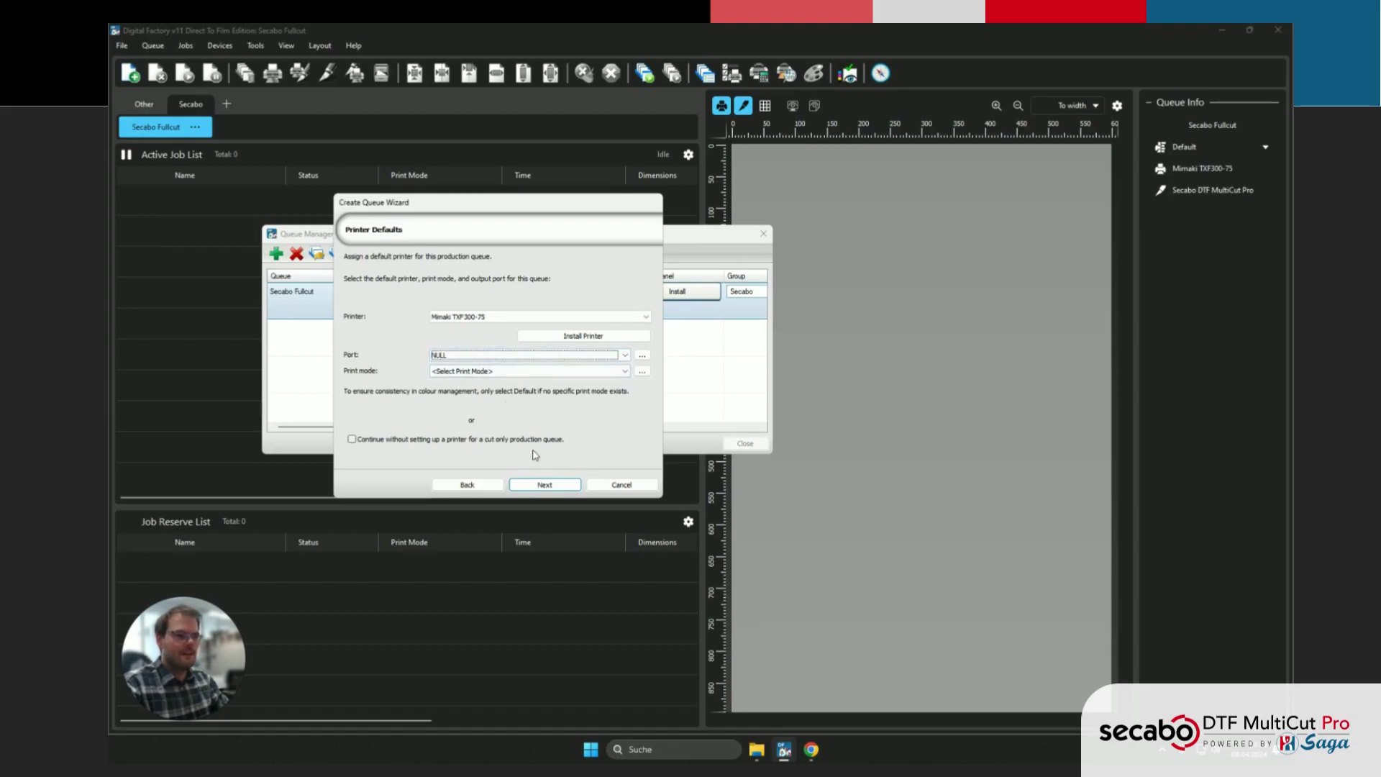
left_click(541, 486)
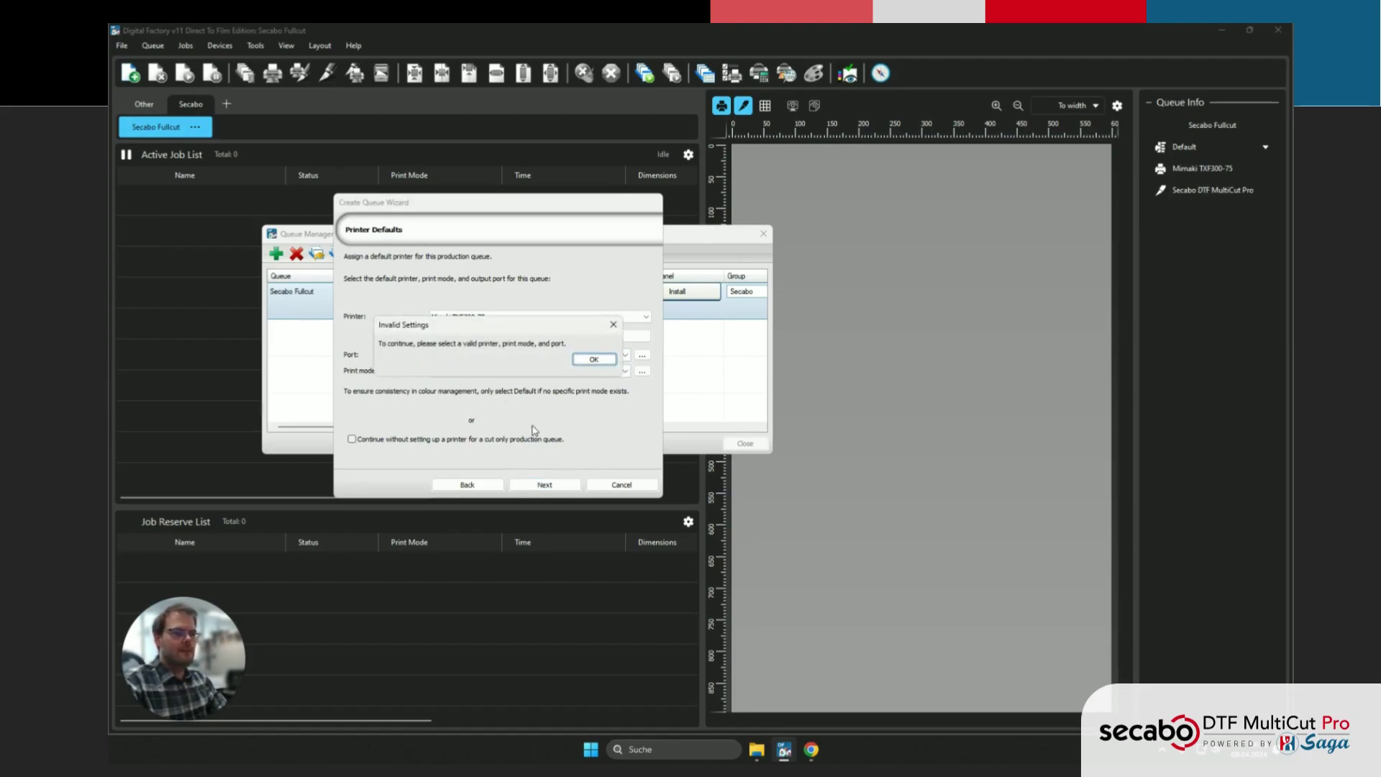
left_click(576, 364)
left_click(478, 371)
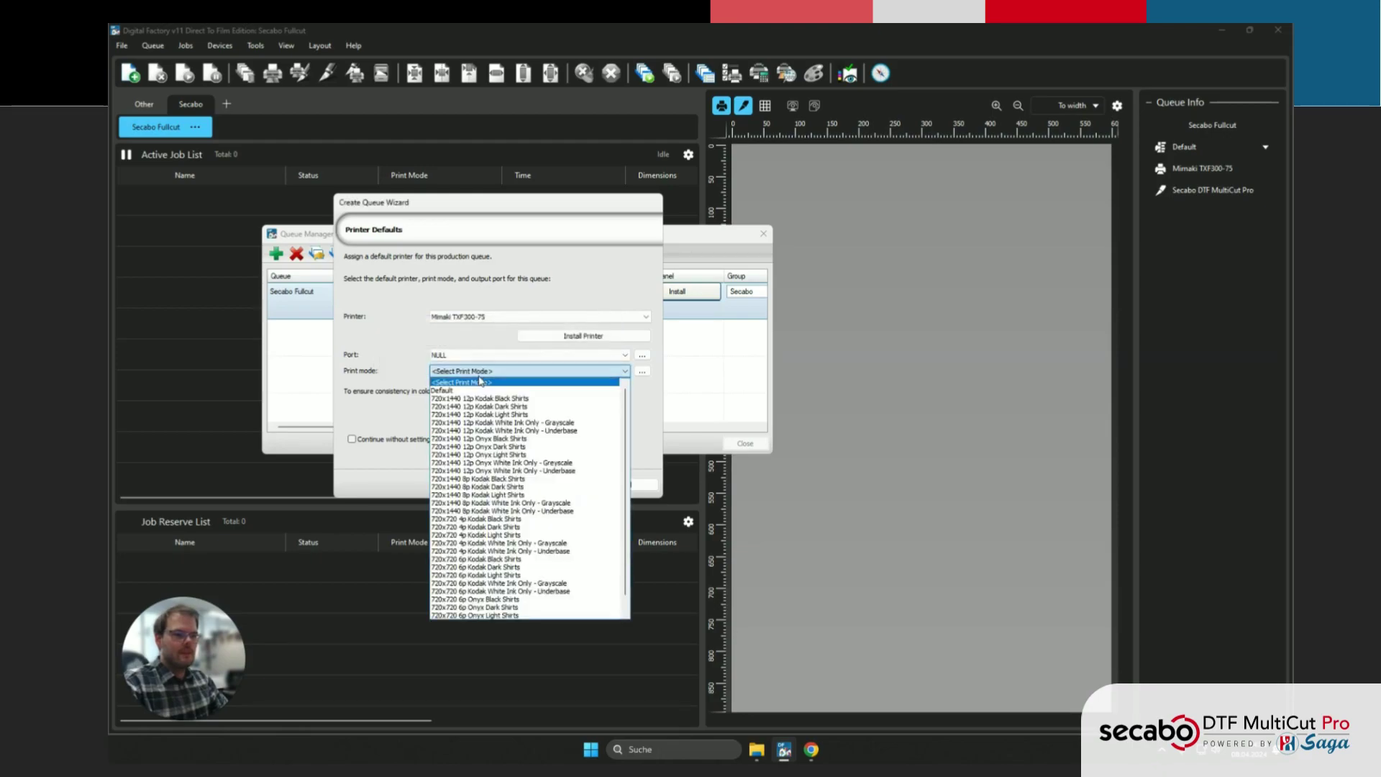
left_click(471, 381)
left_click(534, 486)
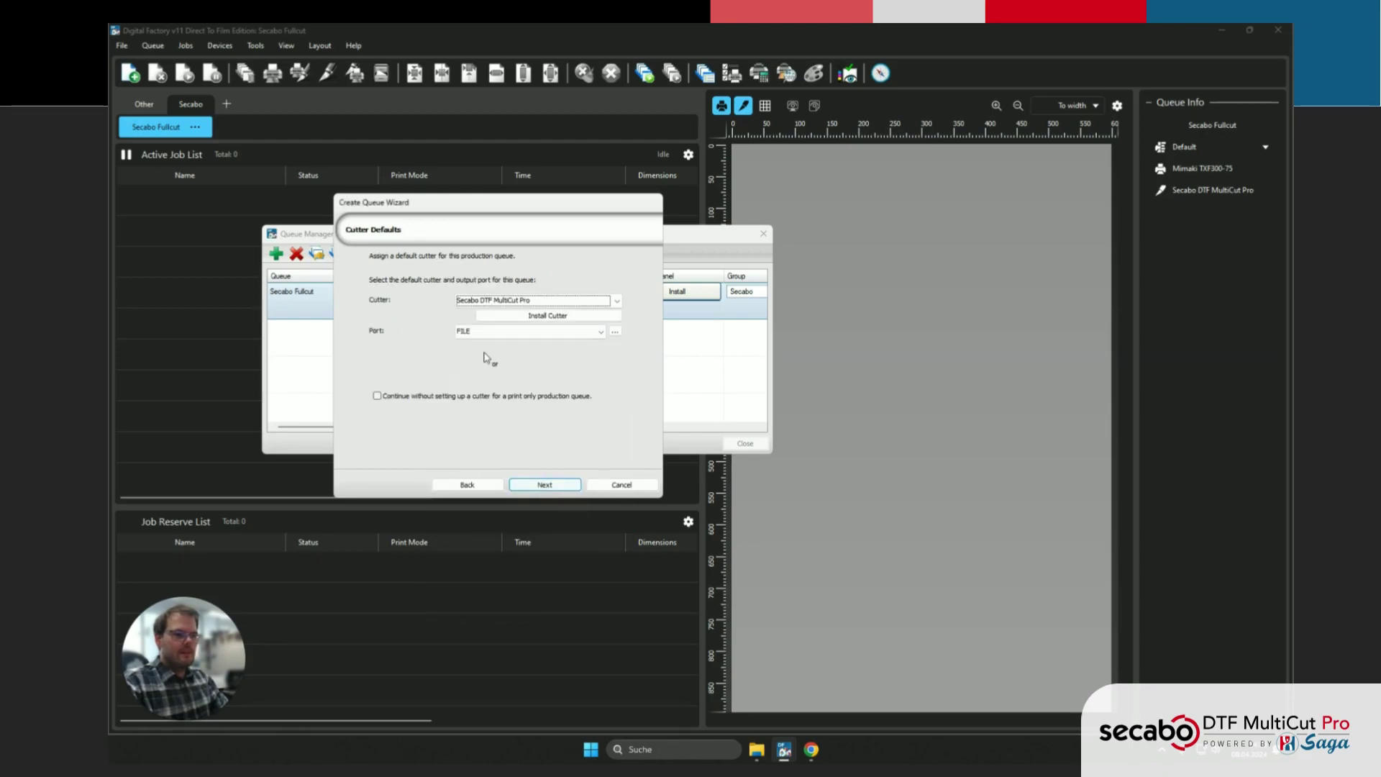
- Keep Secabo DTF MultiCut Pro as the cutter with FILE as its output port
left_click(533, 302)
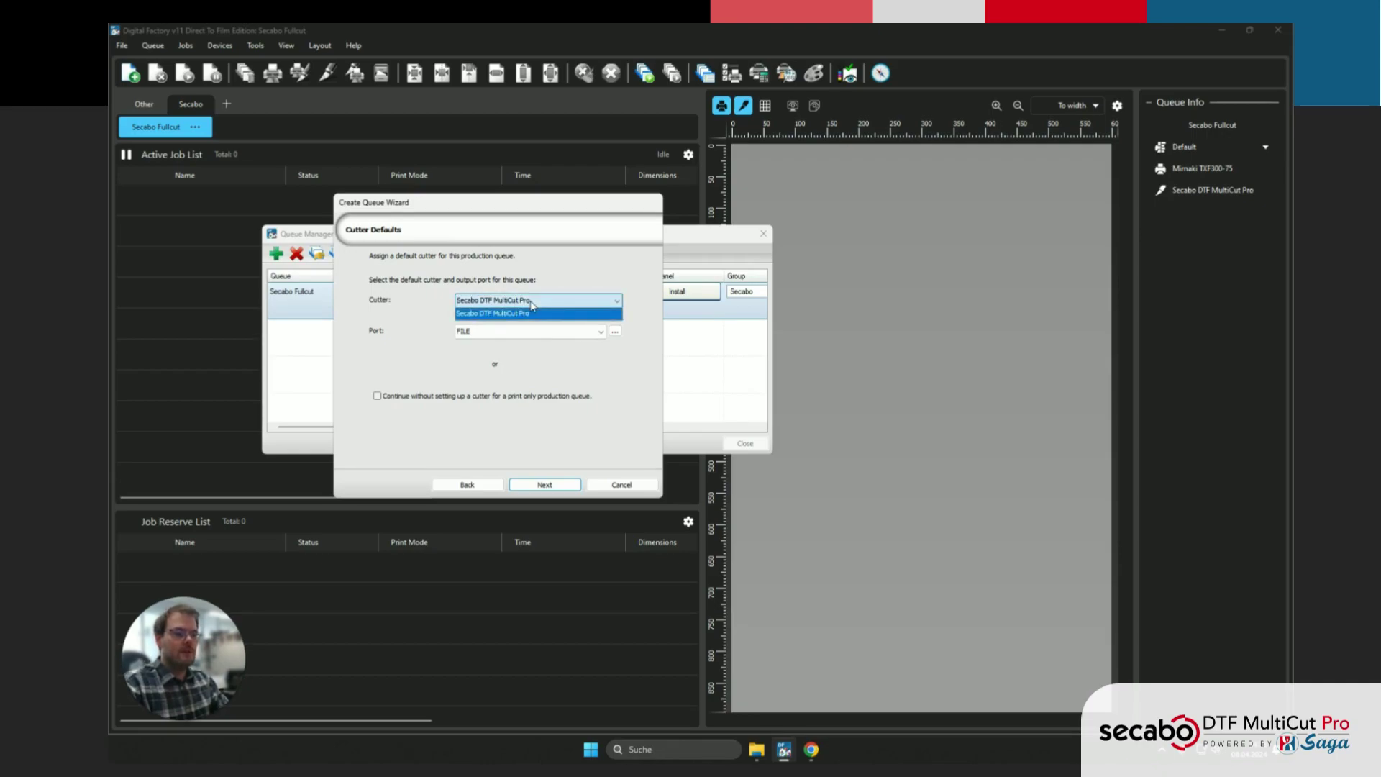
left_click(533, 303)
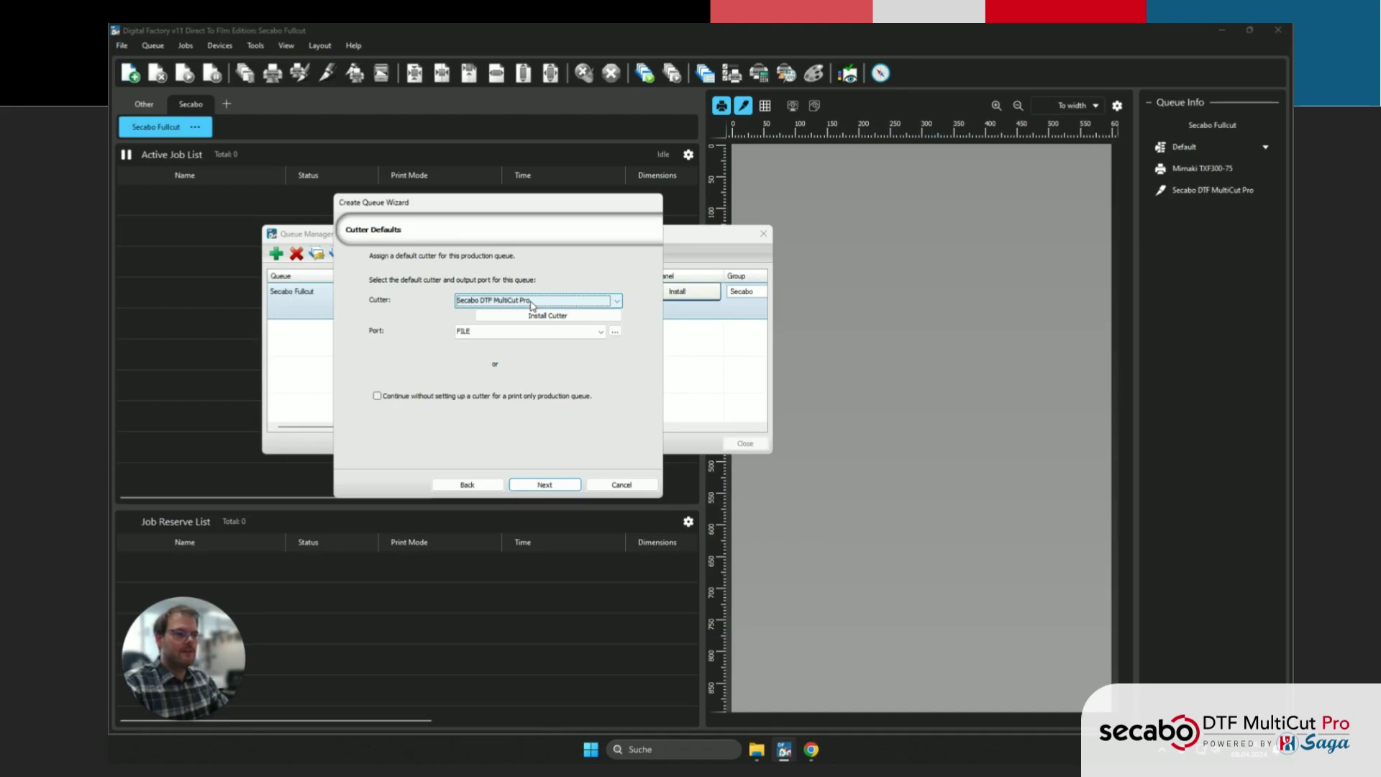
left_click(589, 335)
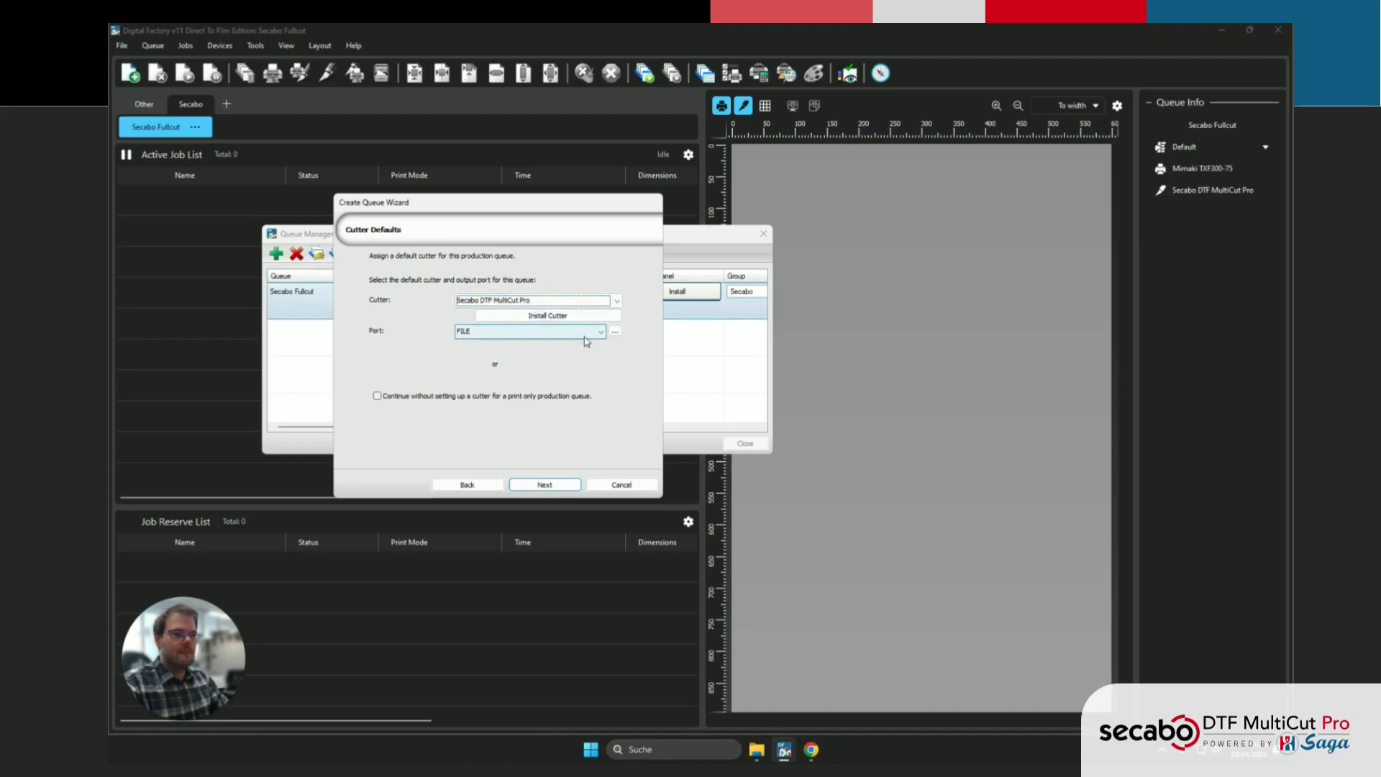
left_click(497, 335)
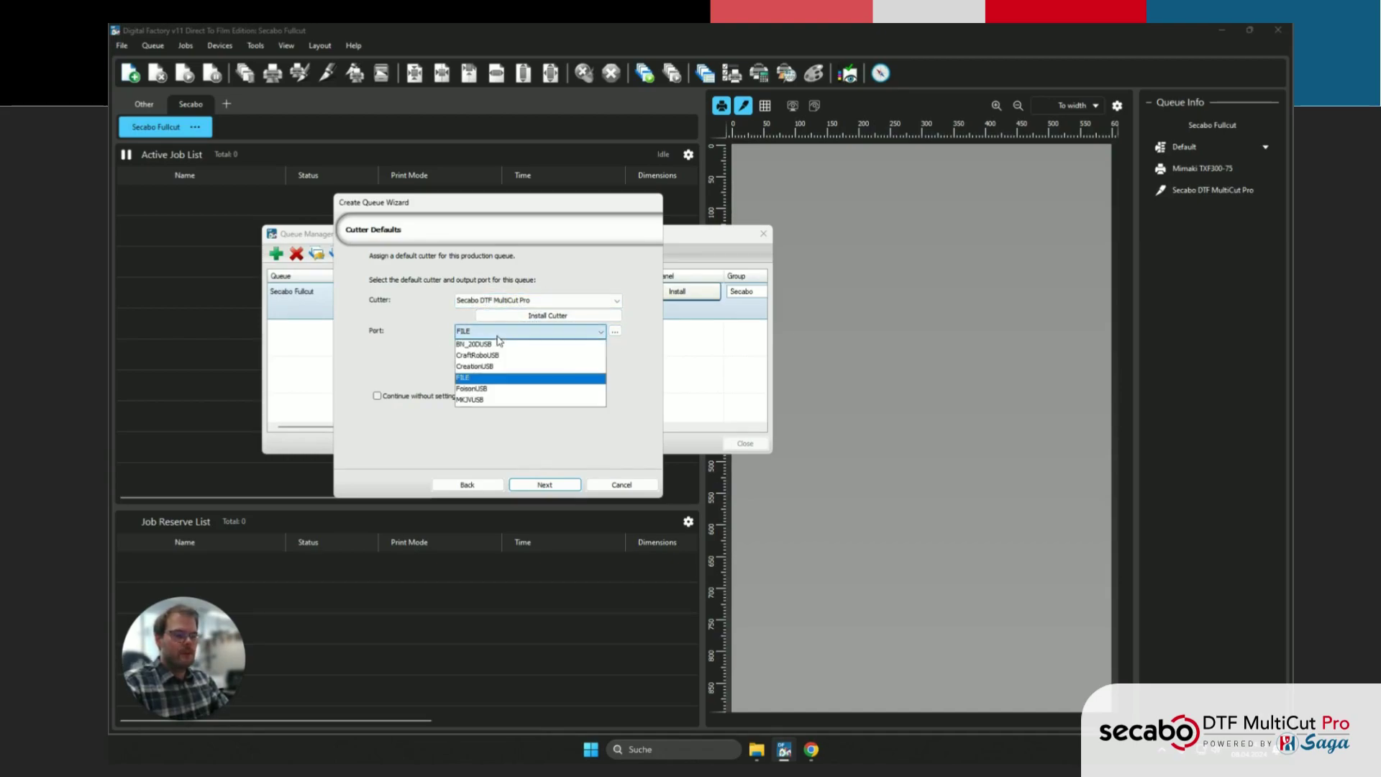
left_click(497, 377)
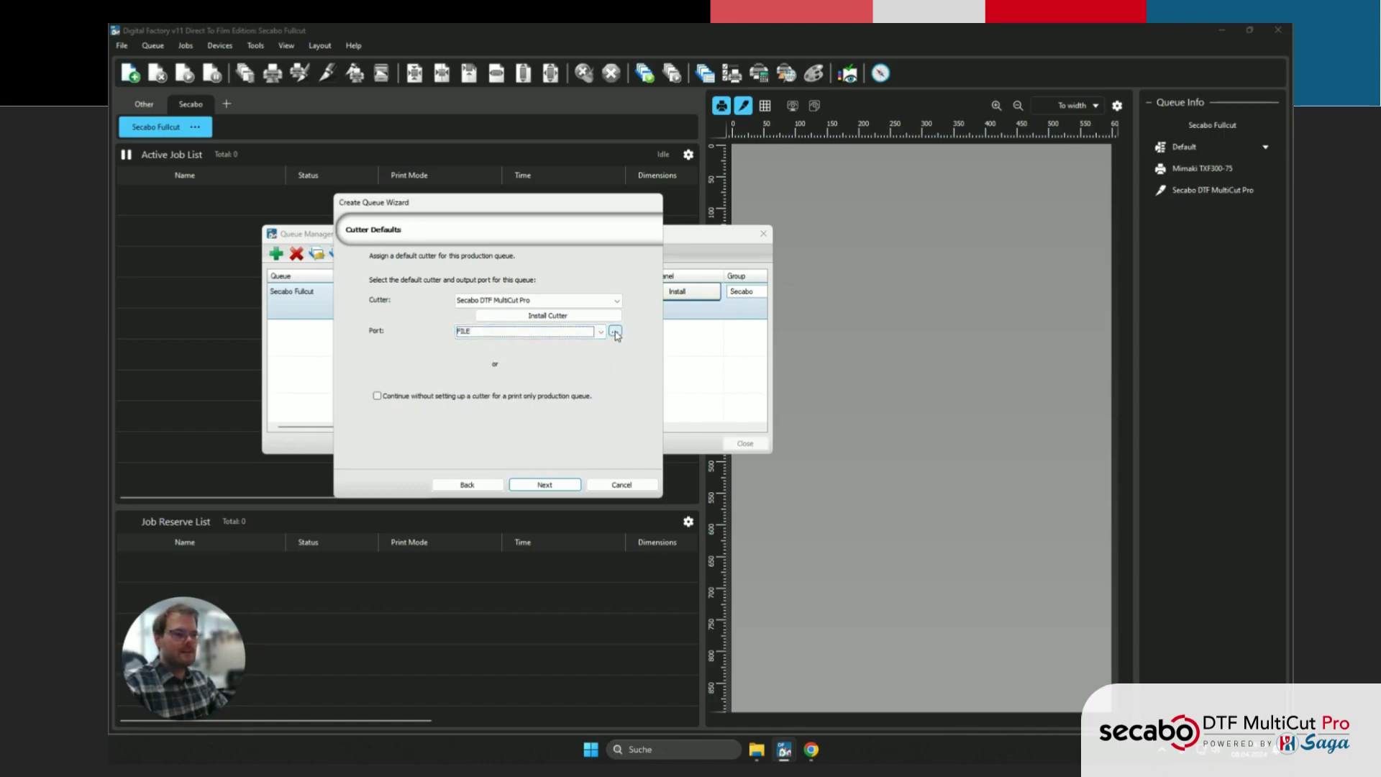
- Set the FILE port's output folder to the qrplt folder in the Desktop Secabo Hotfolder
left_click(616, 333)
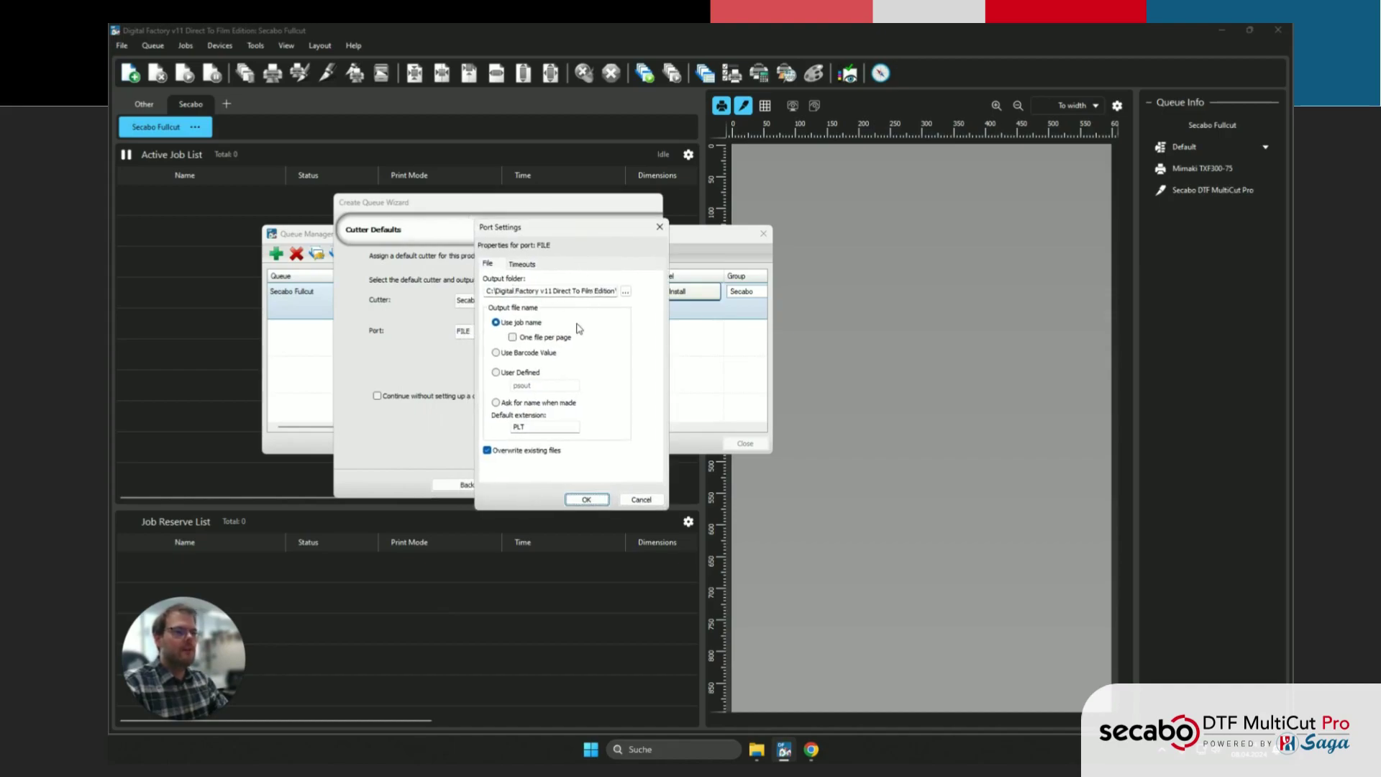
left_click(625, 291)
scroll(572, 352, "down", 5)
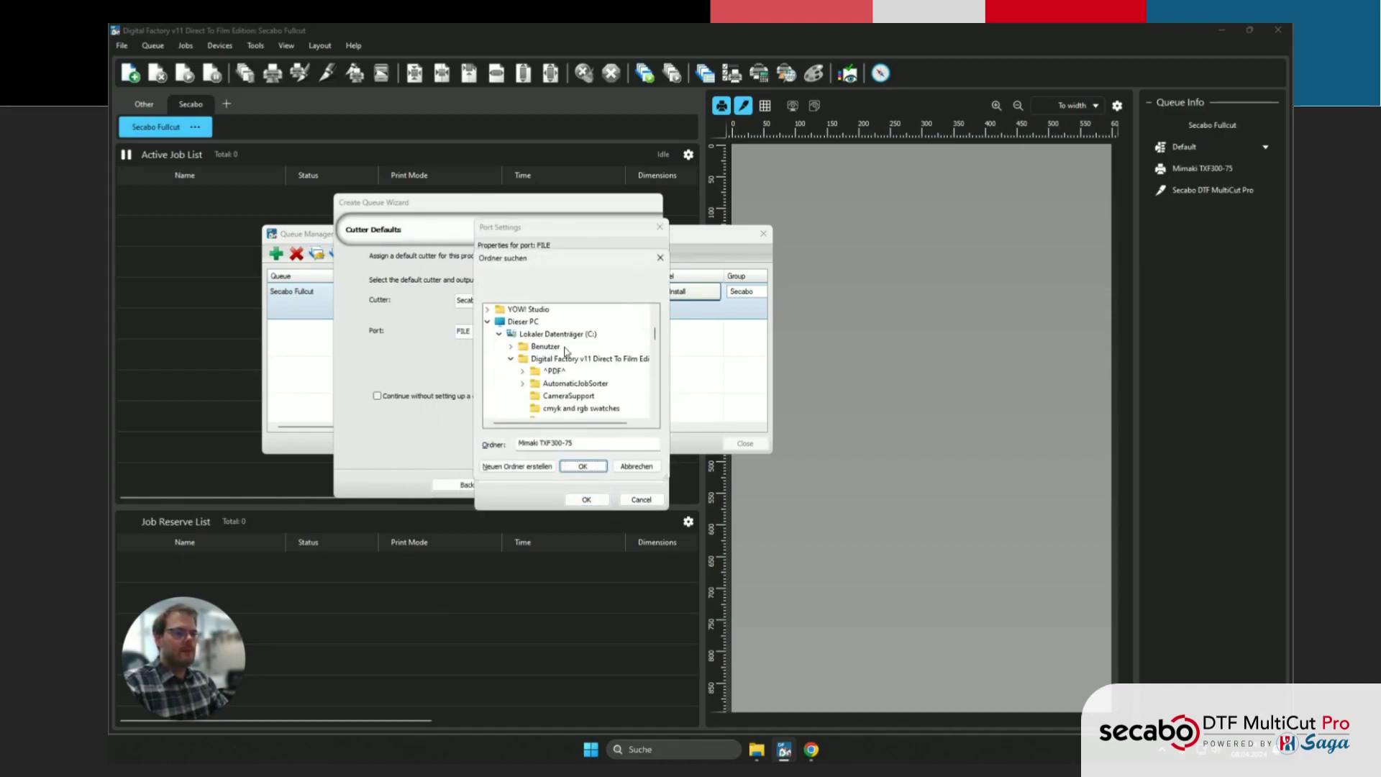
scroll(564, 356, "up", 5)
scroll(557, 368, "down", 1)
scroll(532, 374, "up", 2)
left_click(490, 405)
scroll(490, 389, "up", 3)
left_click(488, 371)
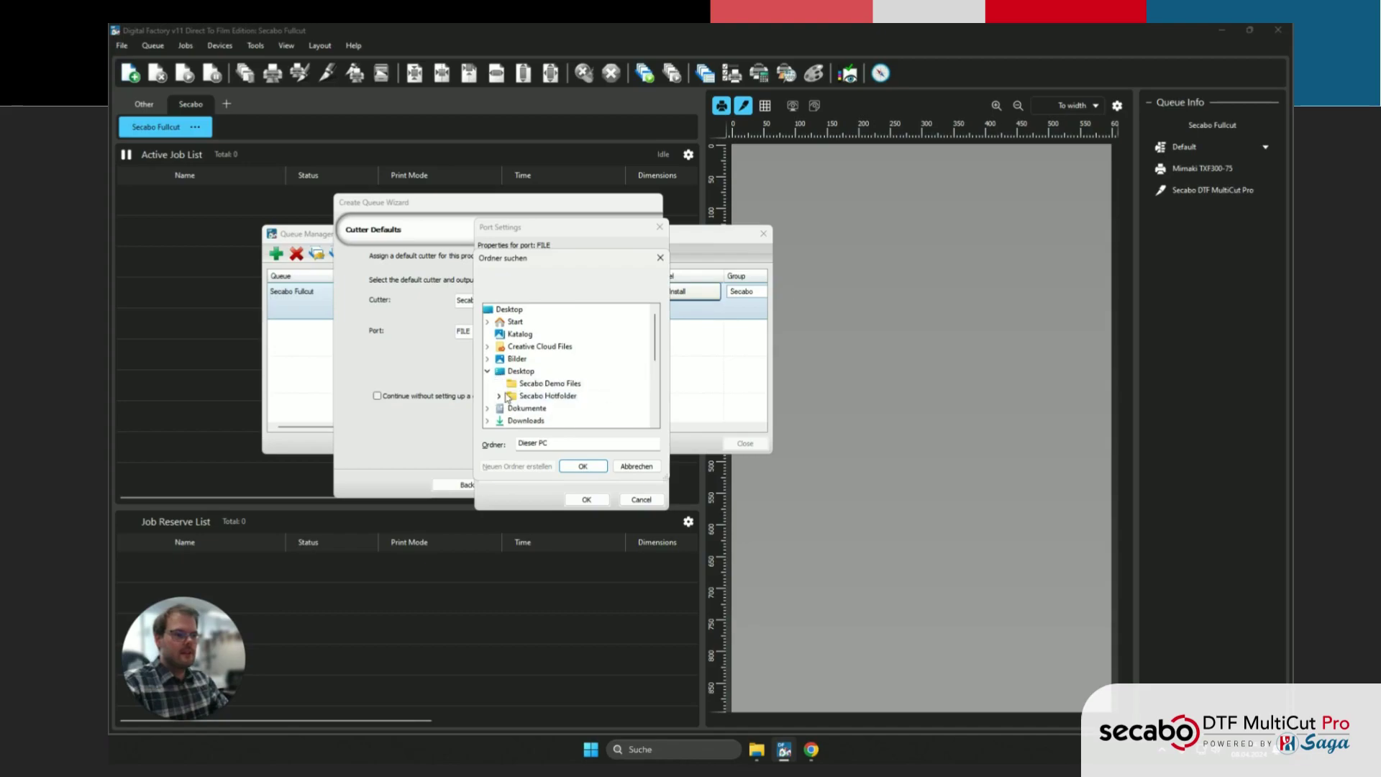
left_click(499, 396)
left_click(539, 371)
left_click(582, 466)
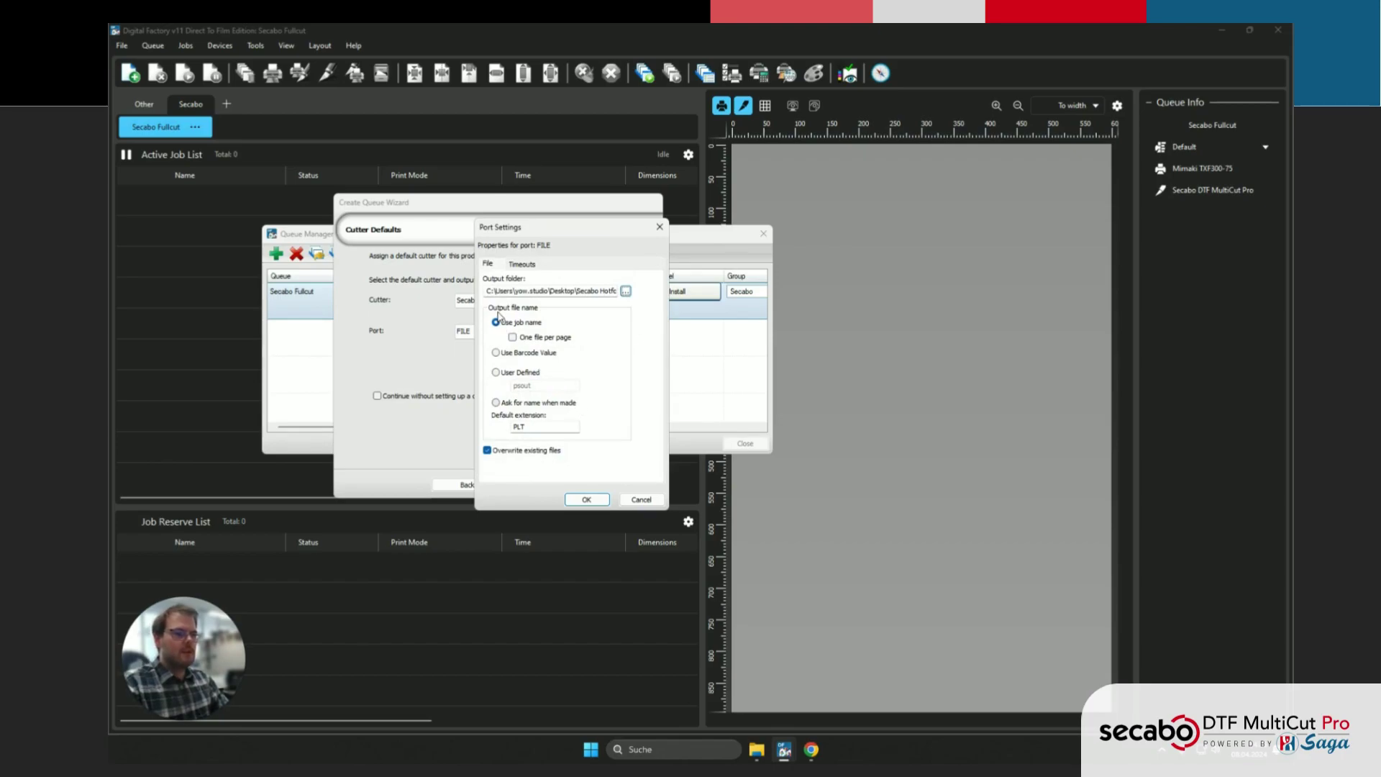
- Name cut files by barcode value and change the default extension to plt
left_click(512, 354)
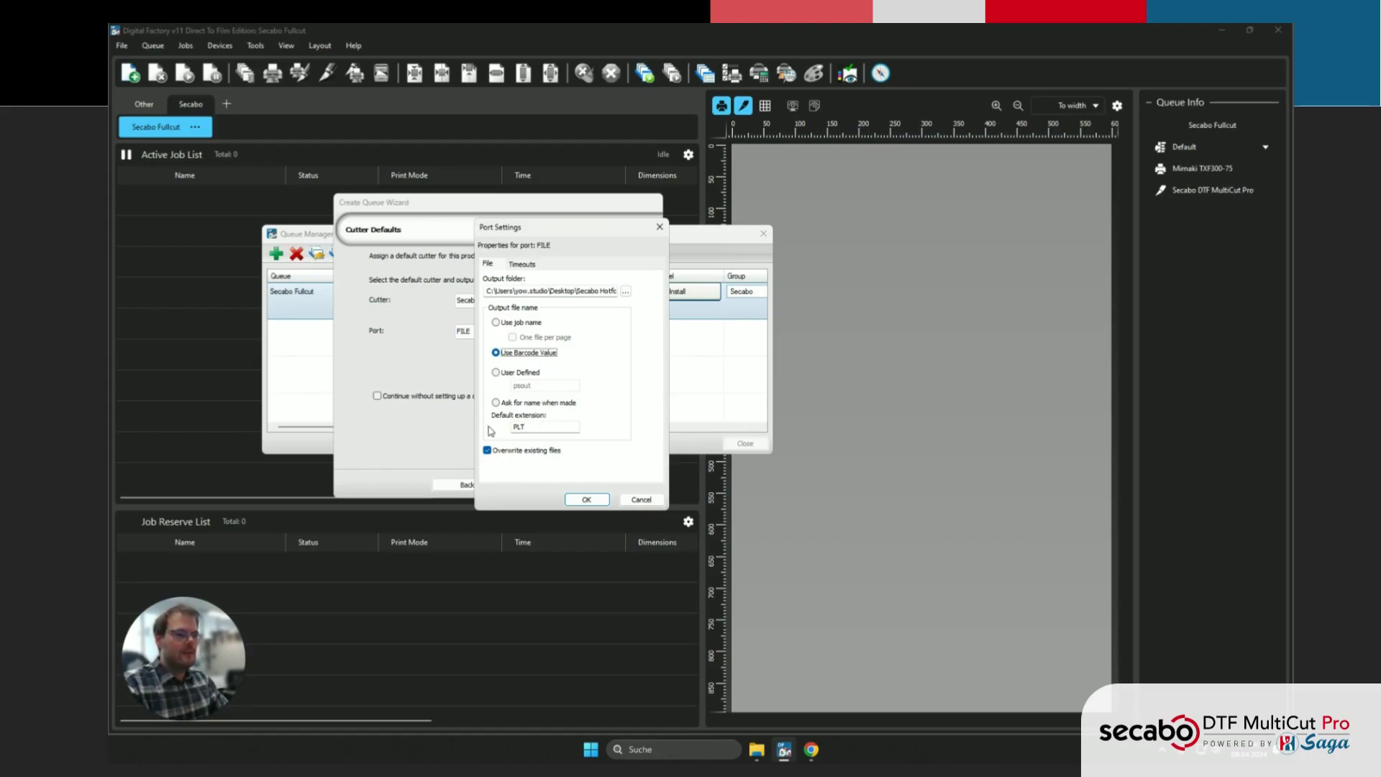
left_click_drag(540, 430, 505, 436)
type("plt")
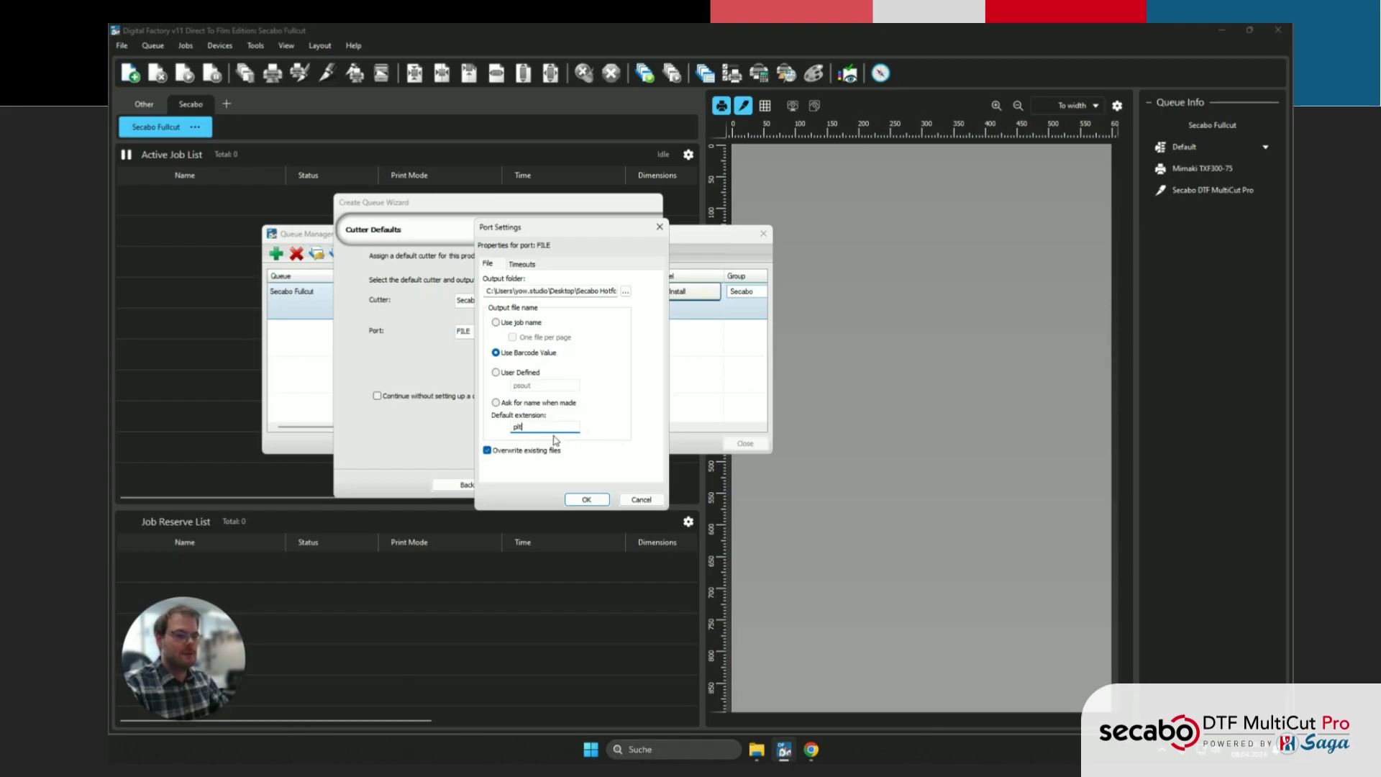
- Confirm the port settings and name the queue 'Secabo Perforation Cutting'
left_click(585, 499)
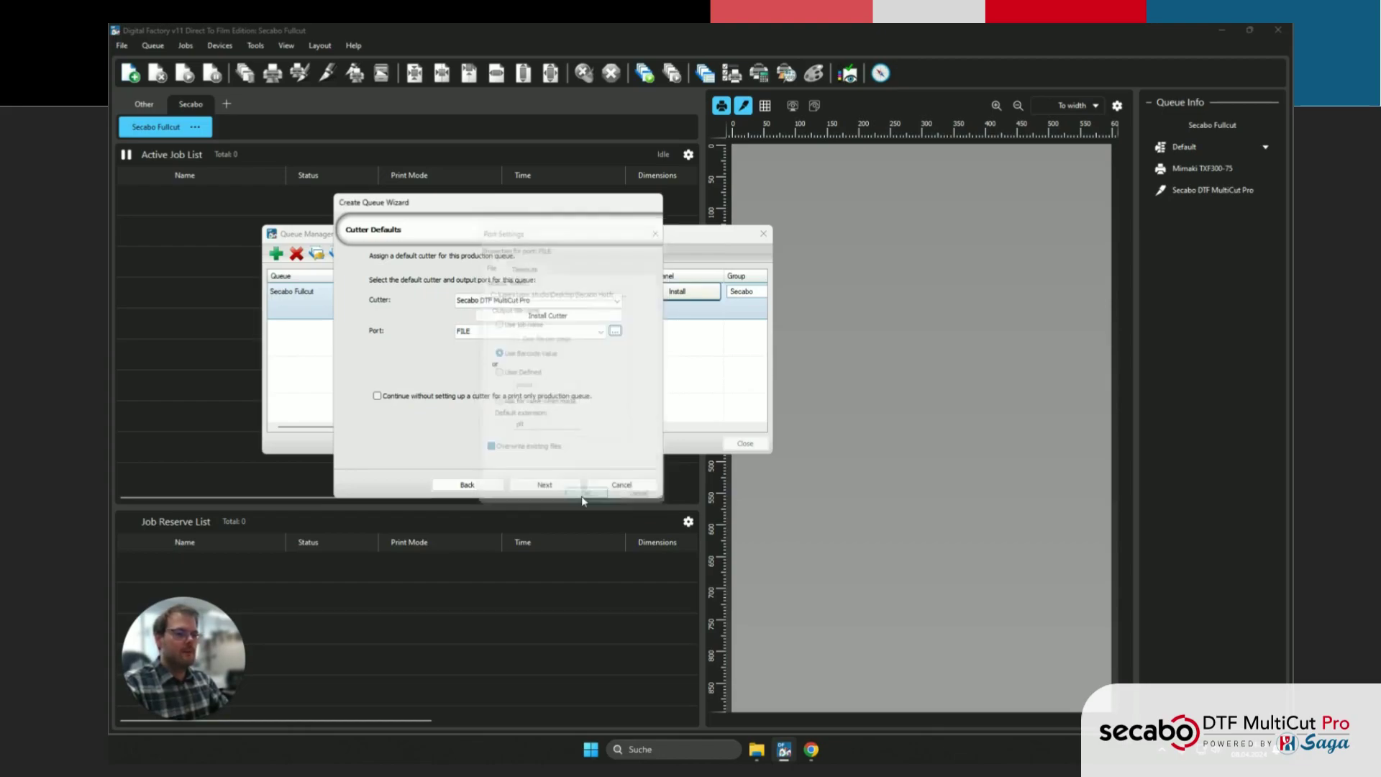
left_click(545, 484)
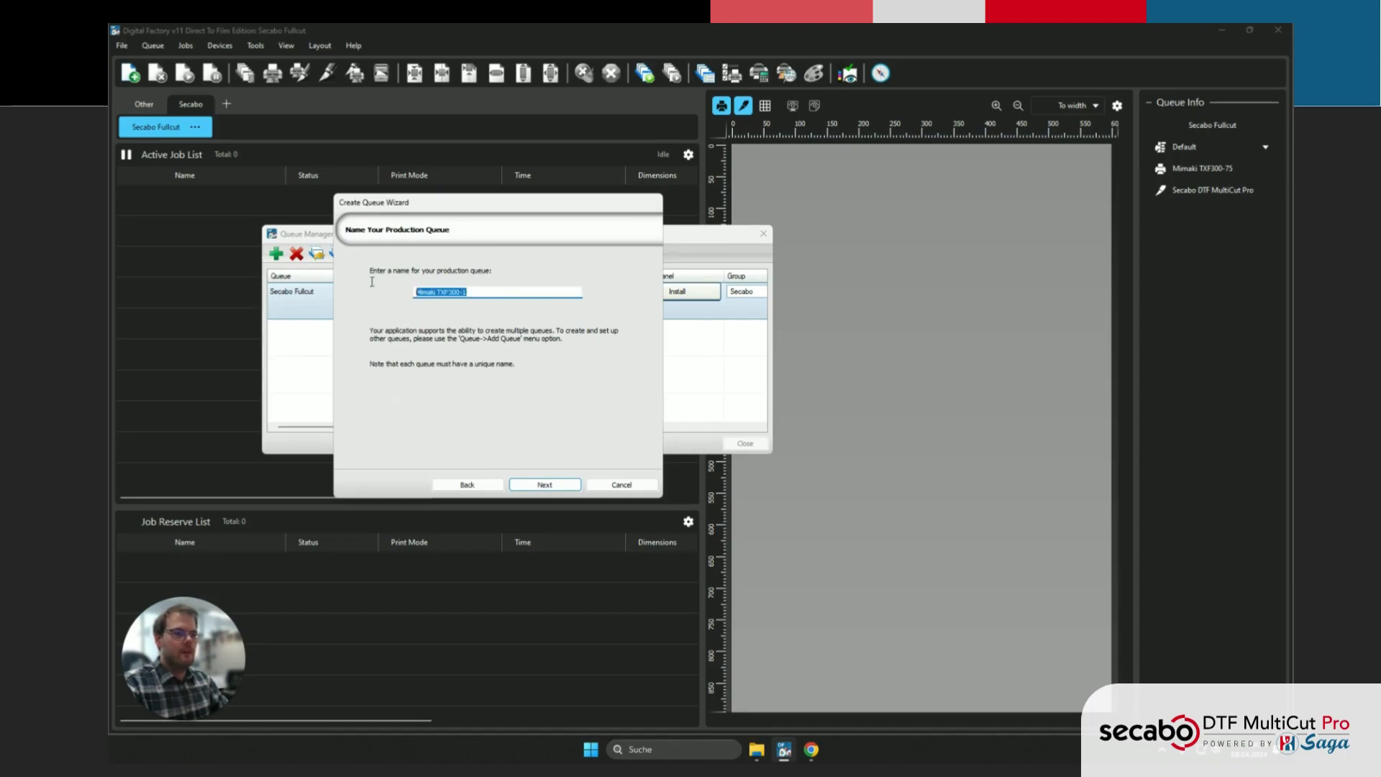
key("BackSpace")
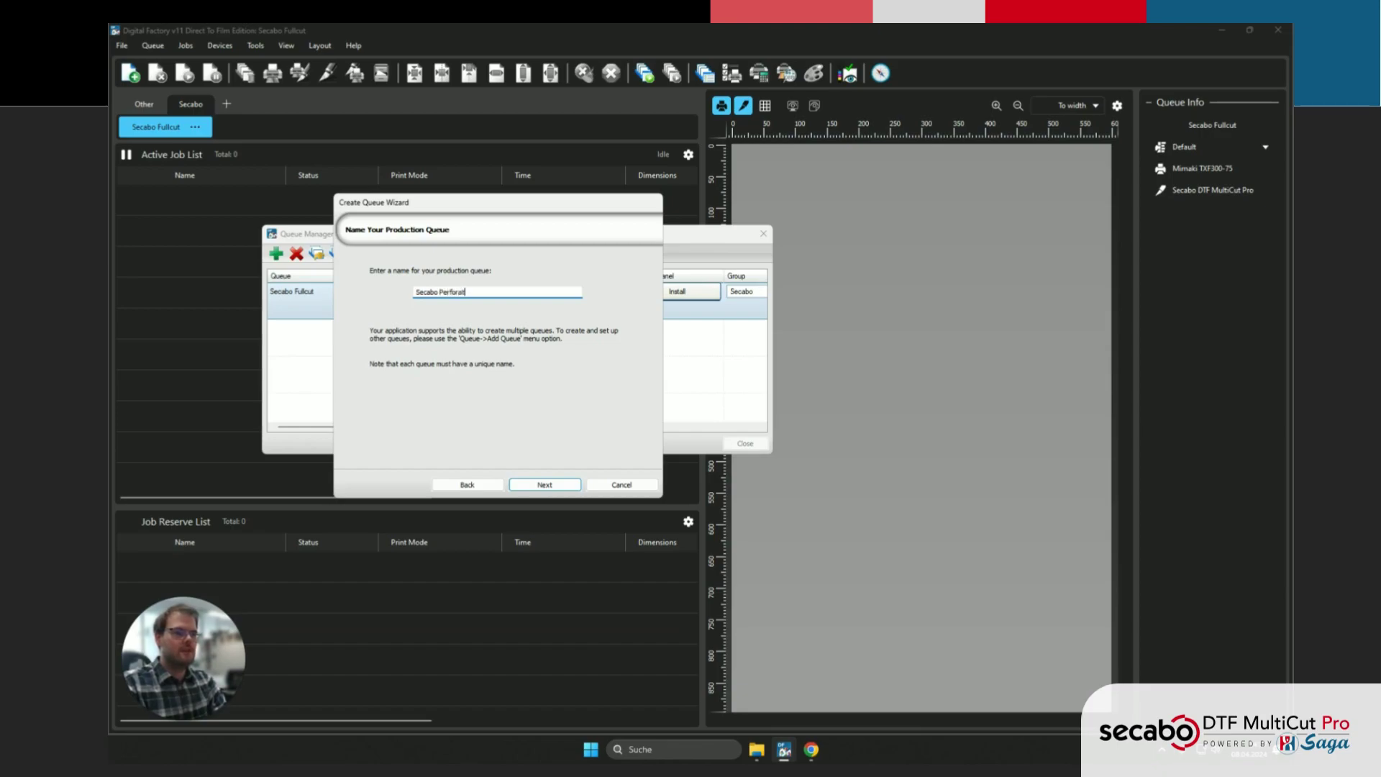
type("Secabo Perforation Cutting")
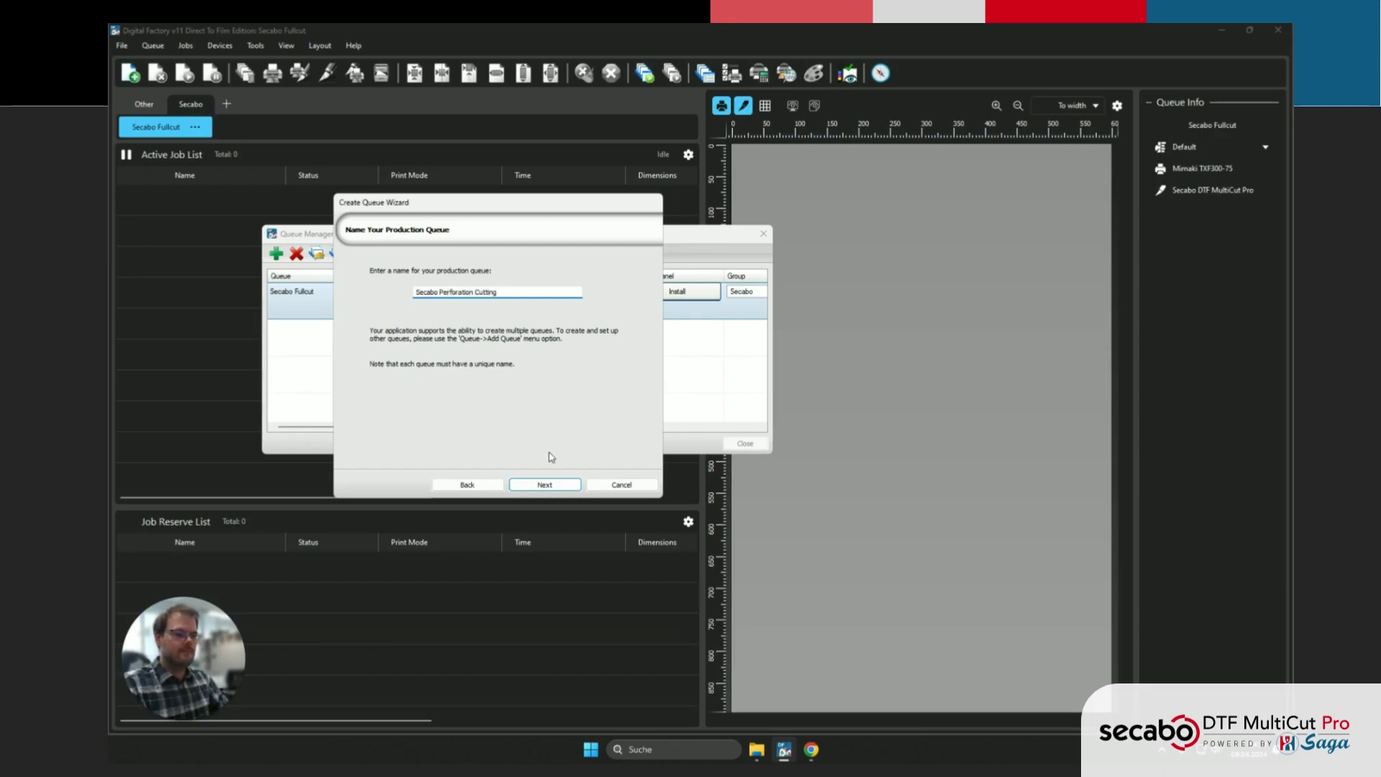
left_click(544, 486)
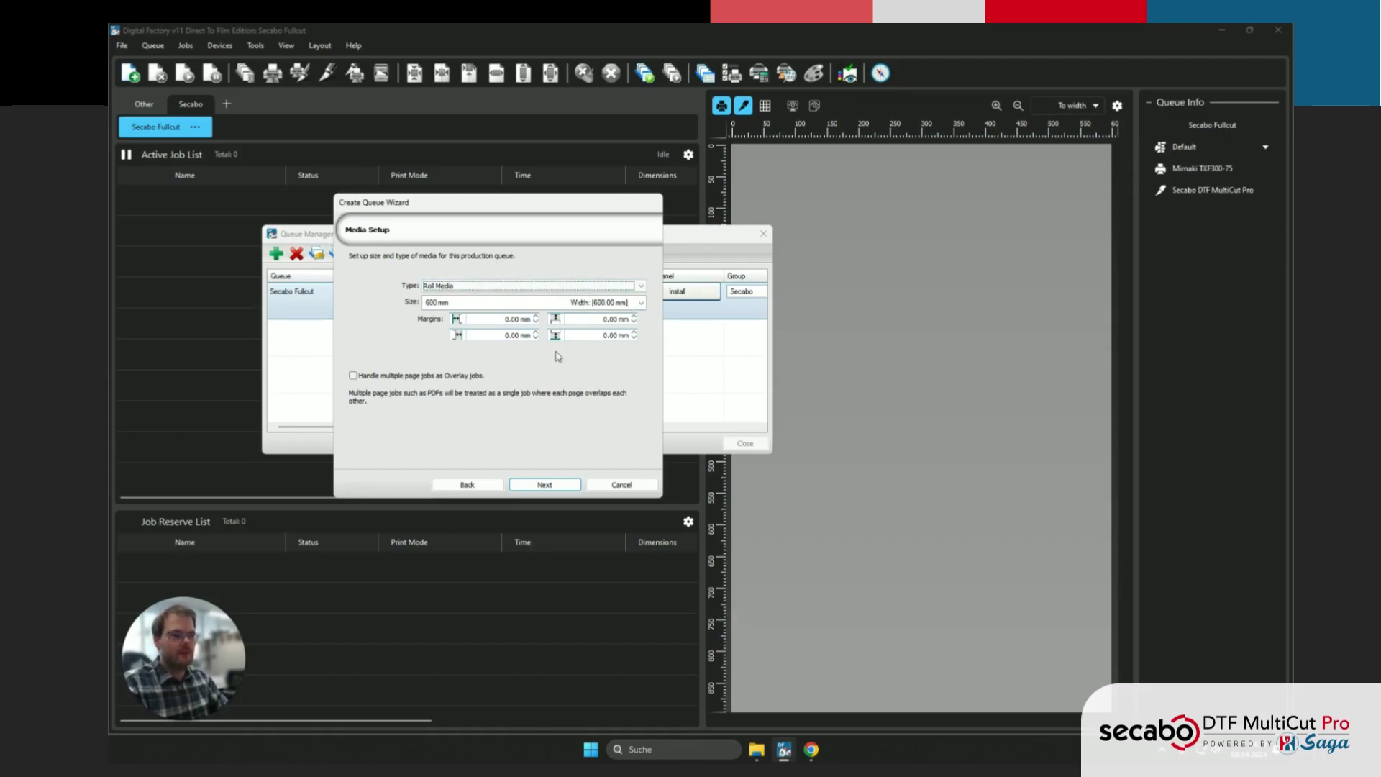
- Choose Secabo DTF MultiCut Pro - DTF Mode as the registration mark system
left_click(540, 483)
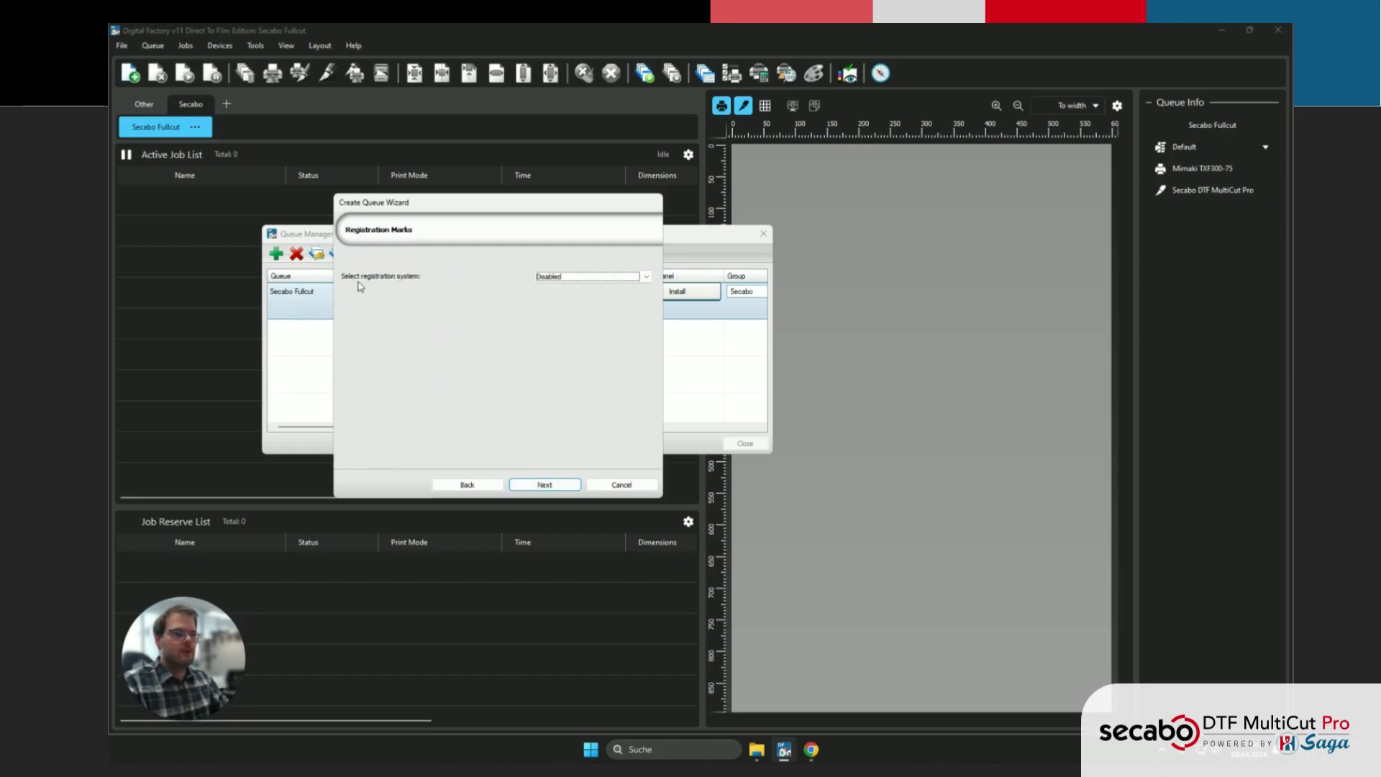
left_click(580, 278)
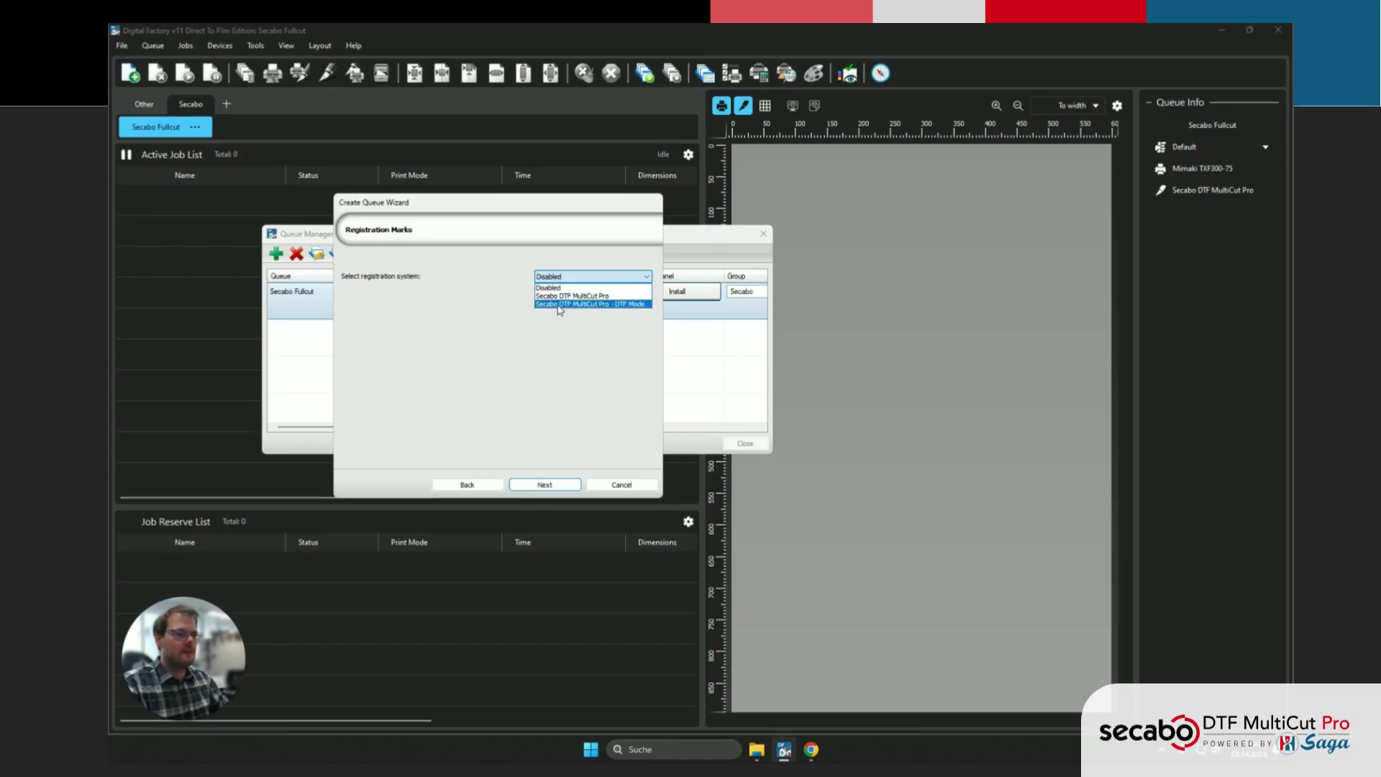
left_click(629, 303)
- Select Automatic nesting as the layout mode and finish creating the queue
left_click(544, 484)
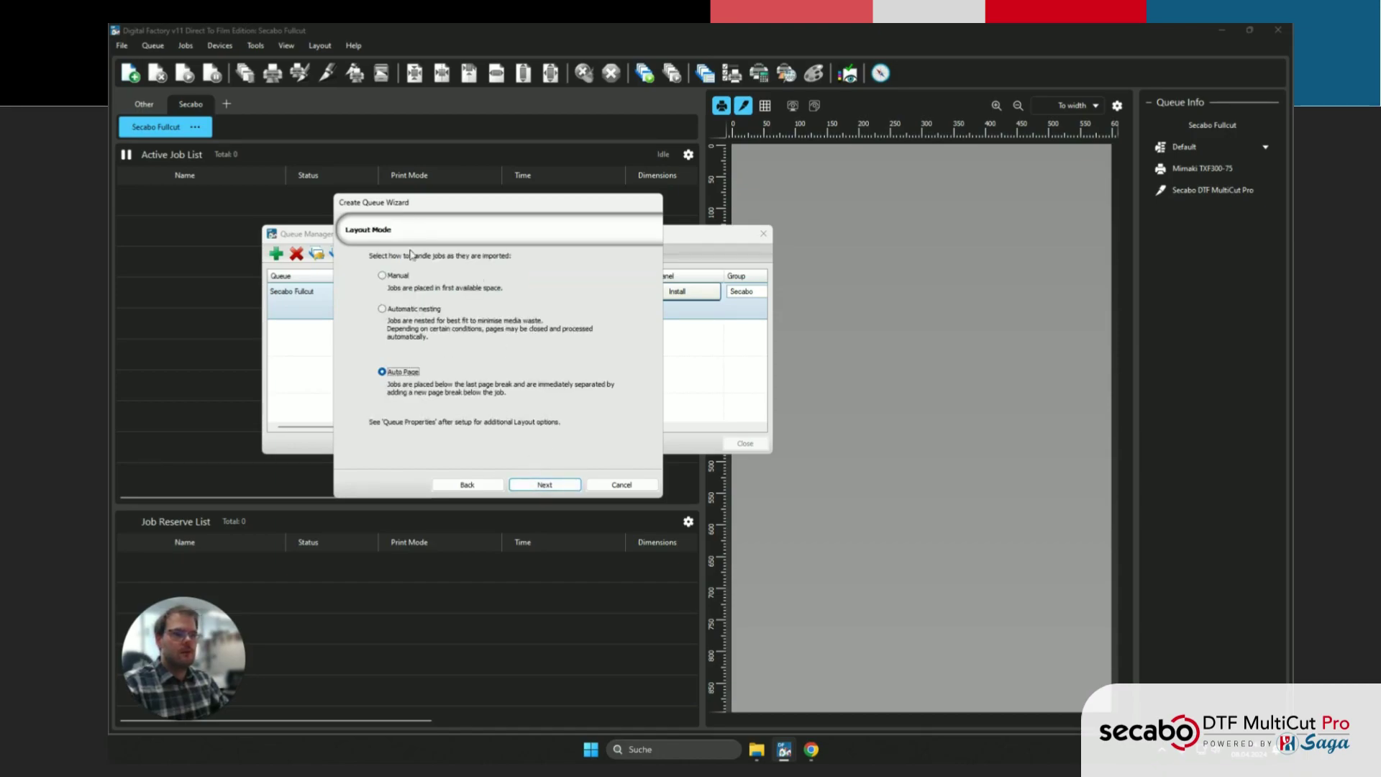
left_click(409, 312)
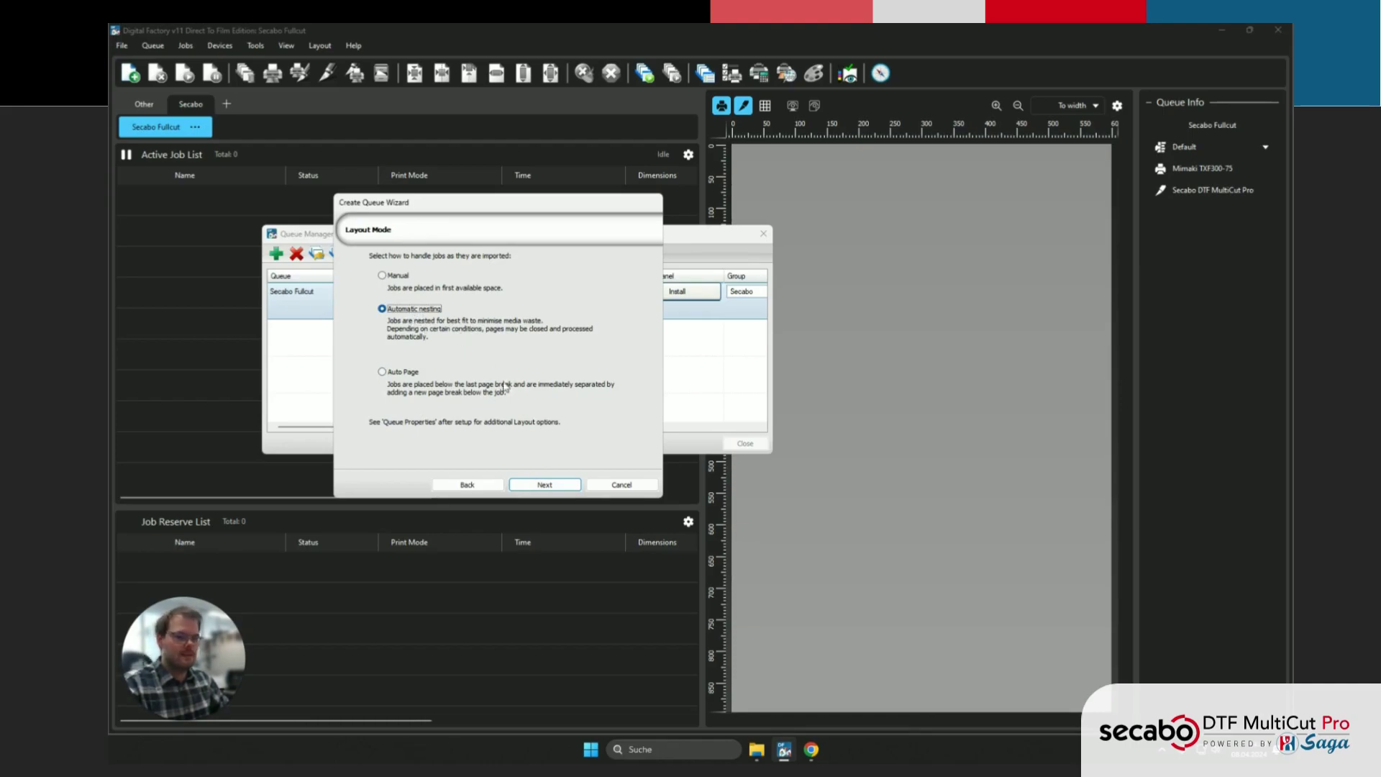
left_click(545, 484)
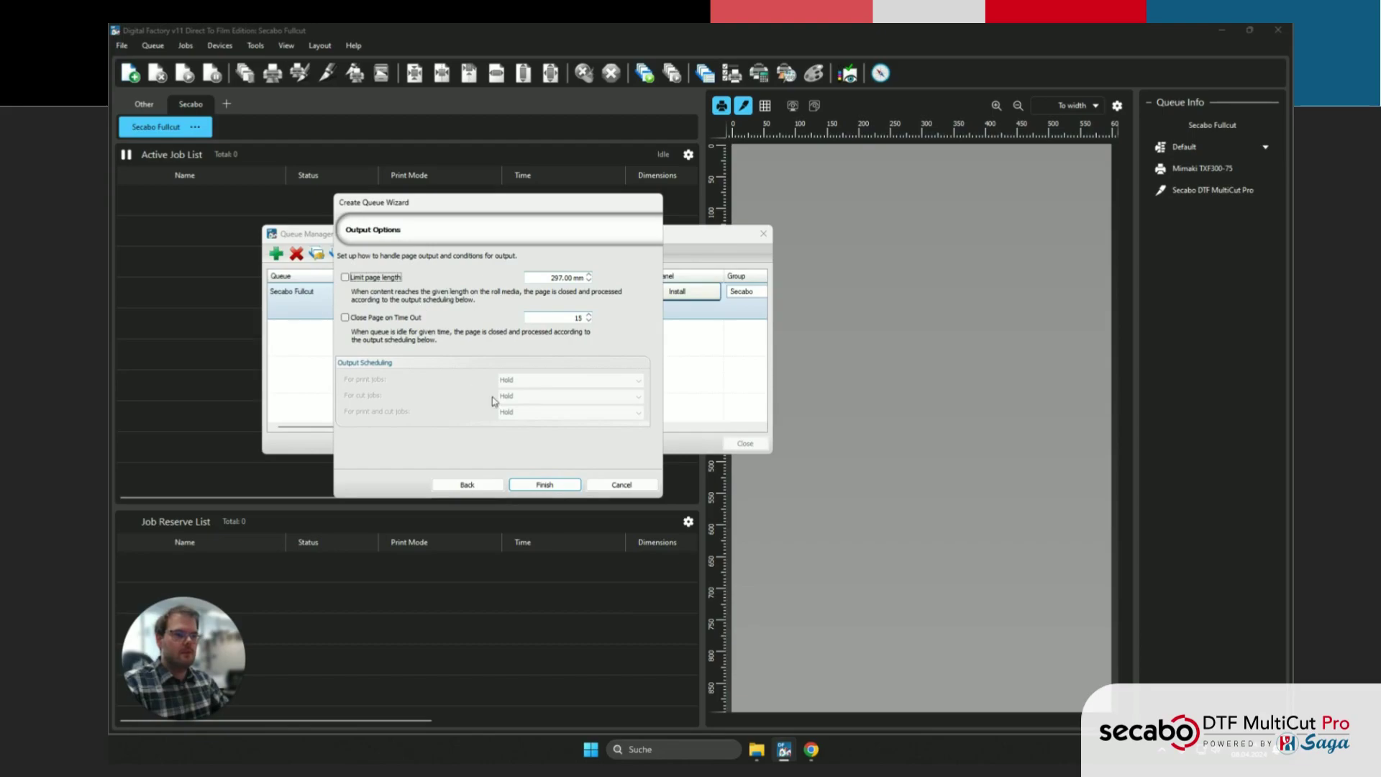
left_click(563, 488)
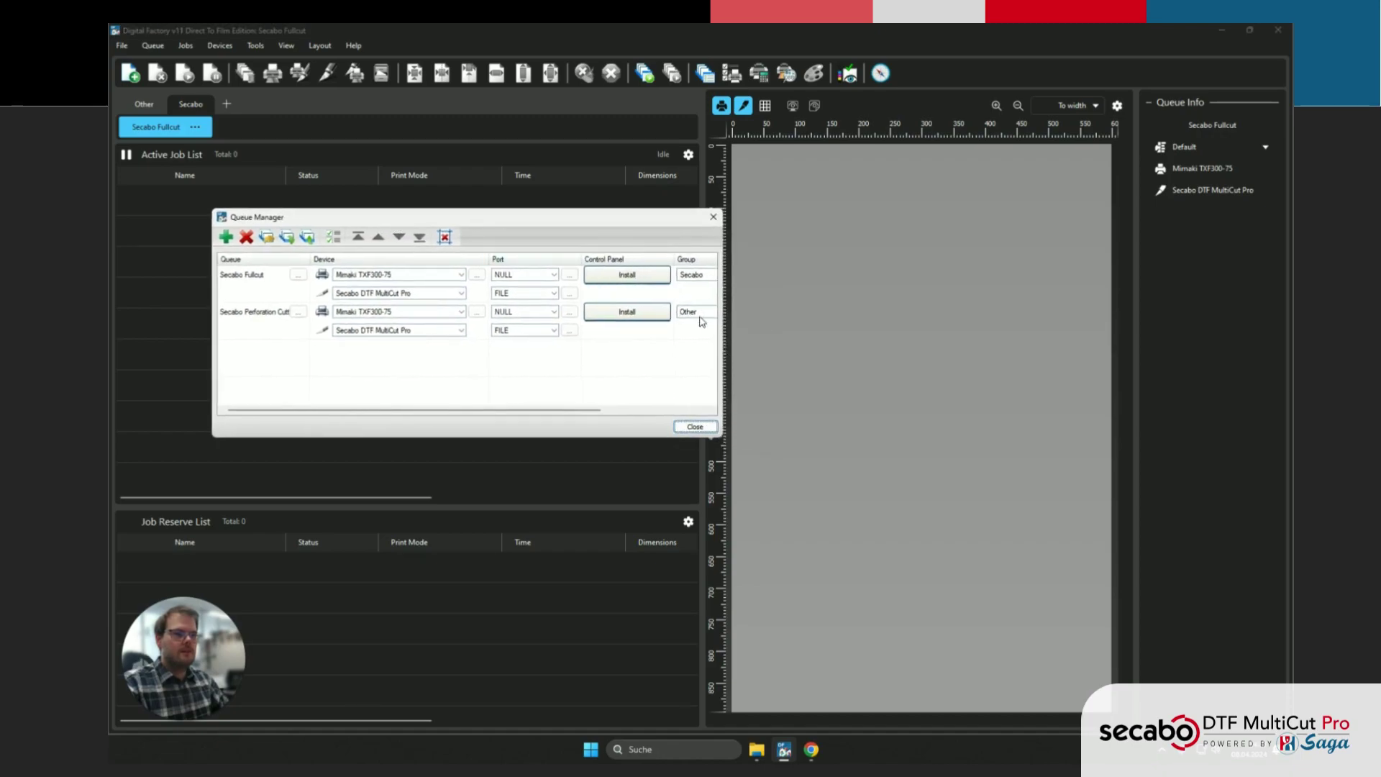
- Widen the Queue Manager and assign the perforation queue to the Secabo group
left_click_drag(719, 309, 800, 310)
left_click(739, 311)
left_click(705, 337)
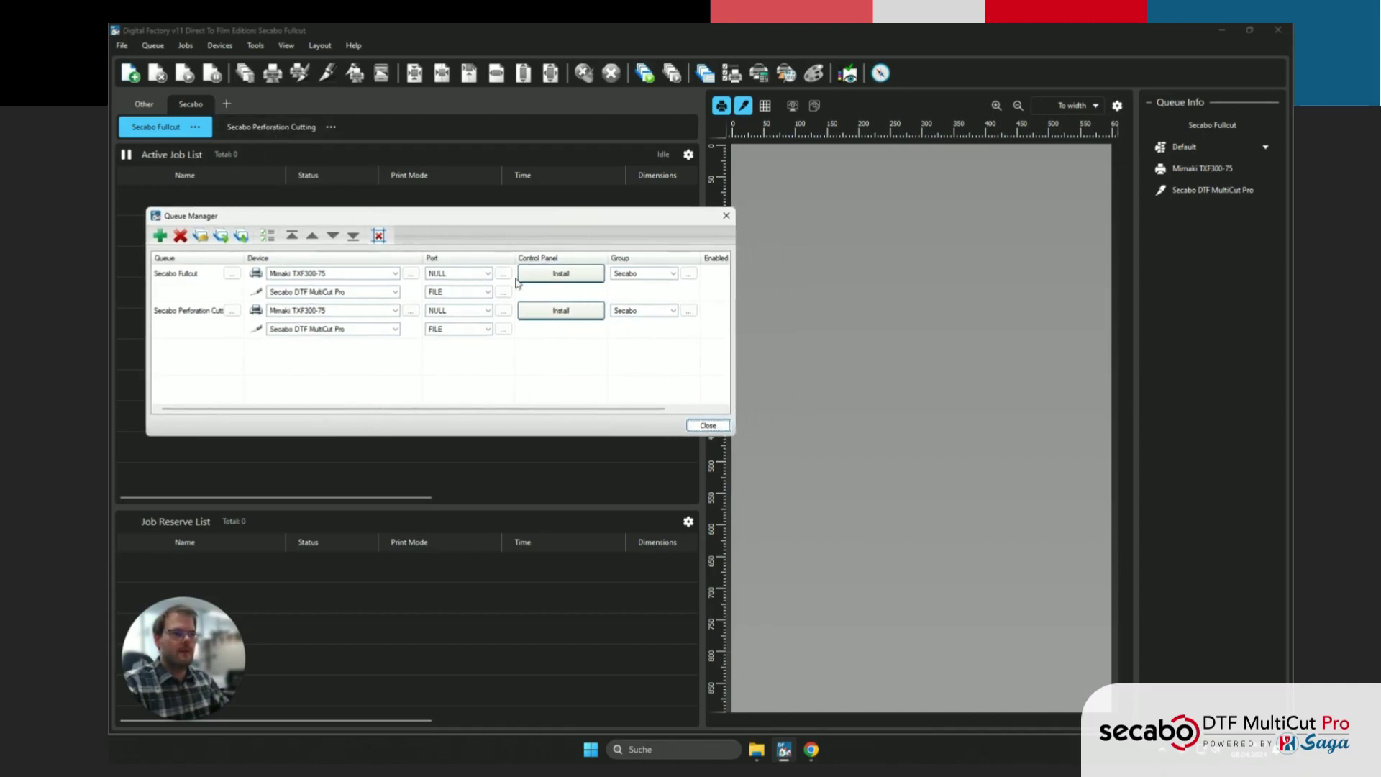
- Open Queue Properties for the Secabo Perforation Cutting queue at its Media Setup page
left_click(708, 425)
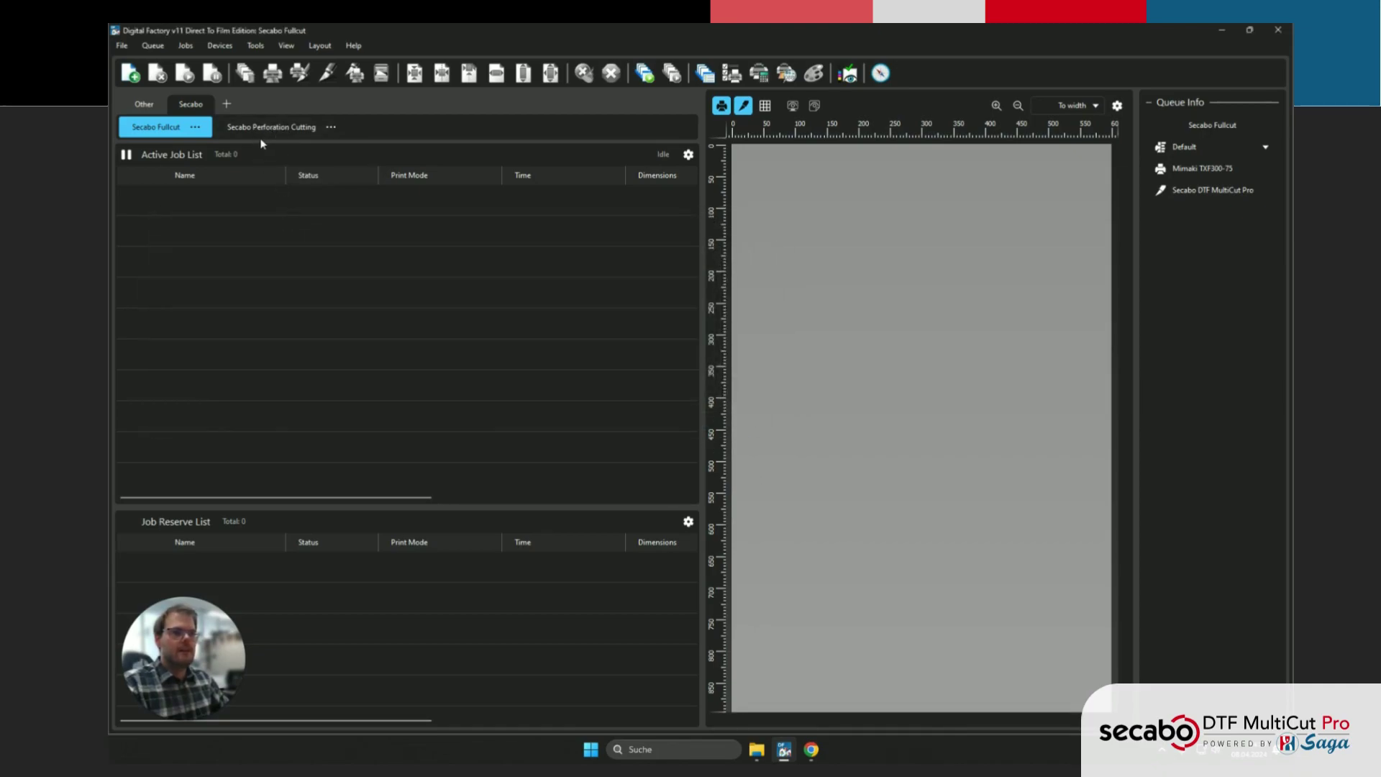
left_click(330, 133)
left_click(331, 128)
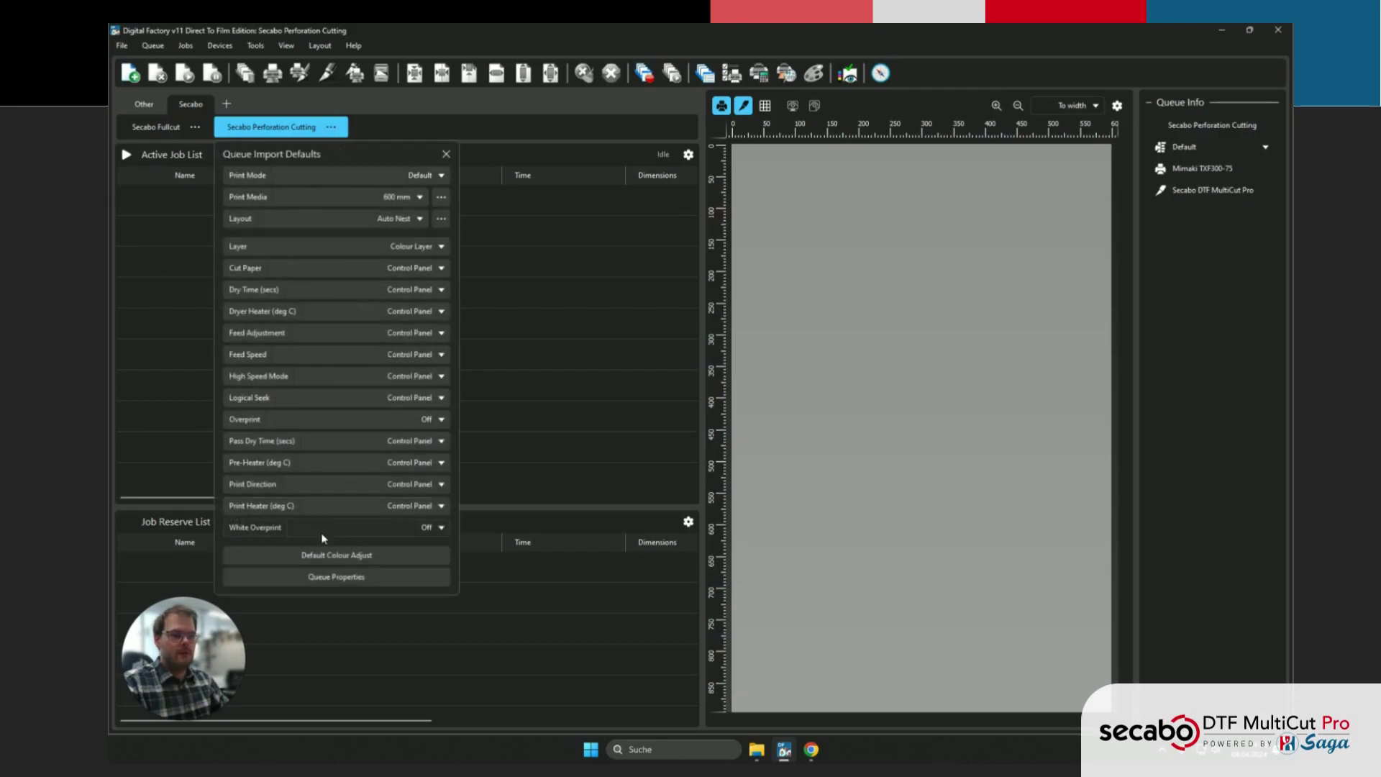
left_click(331, 577)
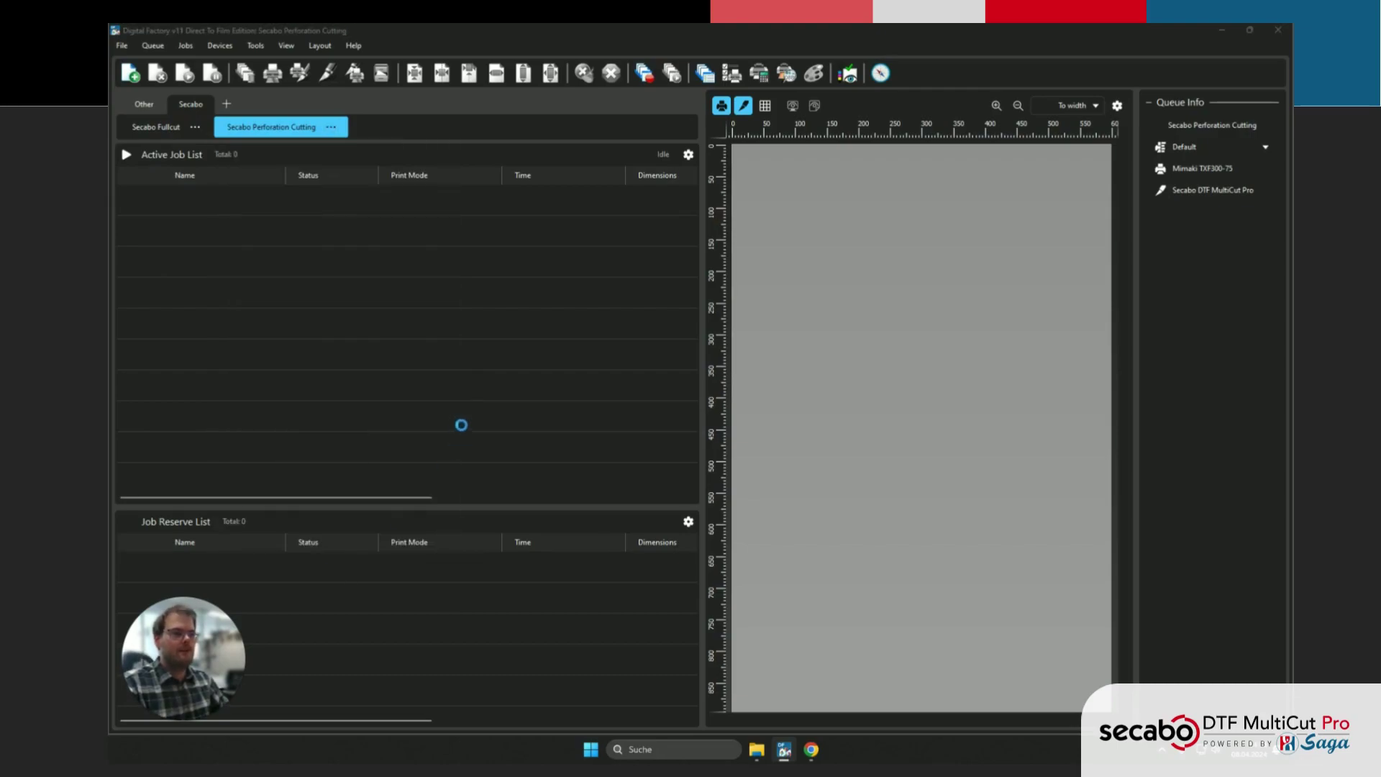
left_click_drag(617, 154, 379, 154)
left_click(264, 229)
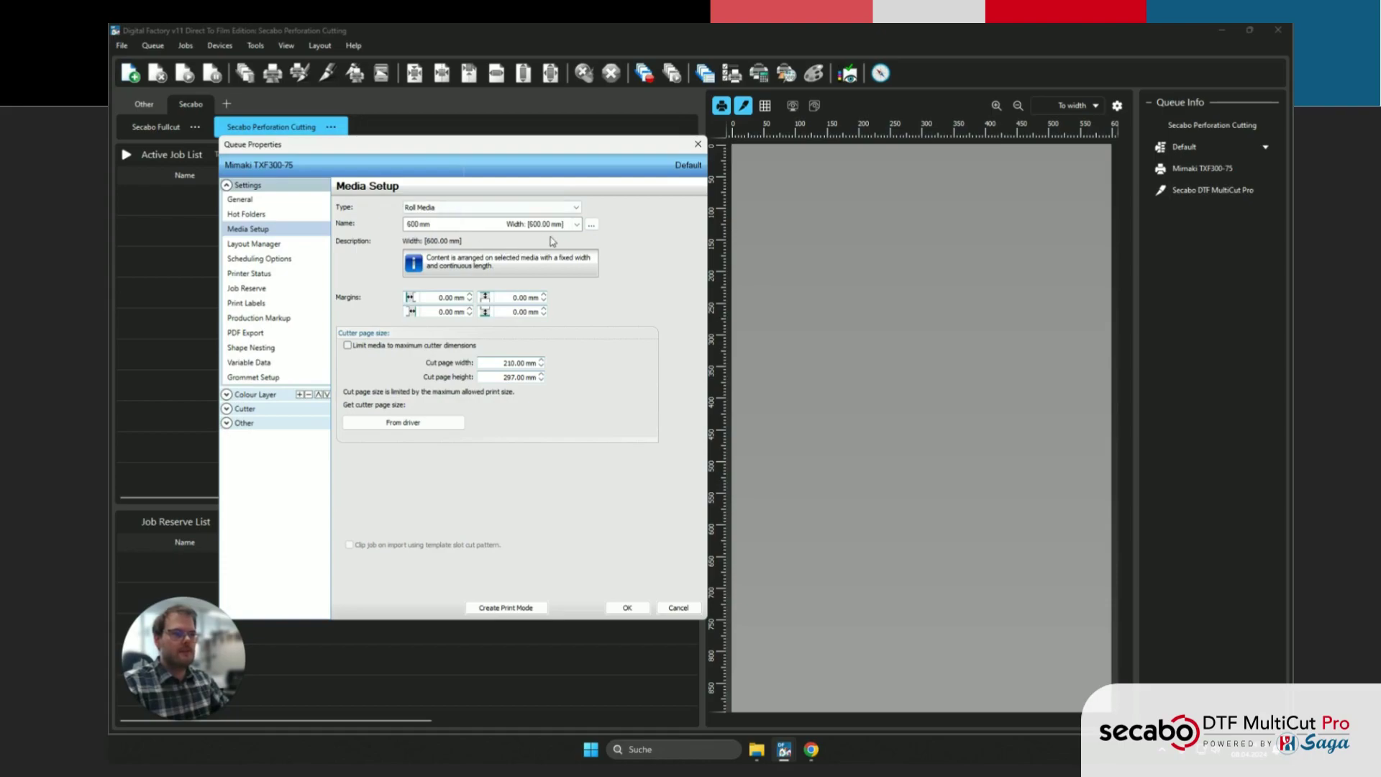
- Enable mirror on import, close pages at 880 mm, and space jobs and copies 4 mm
left_click(276, 245)
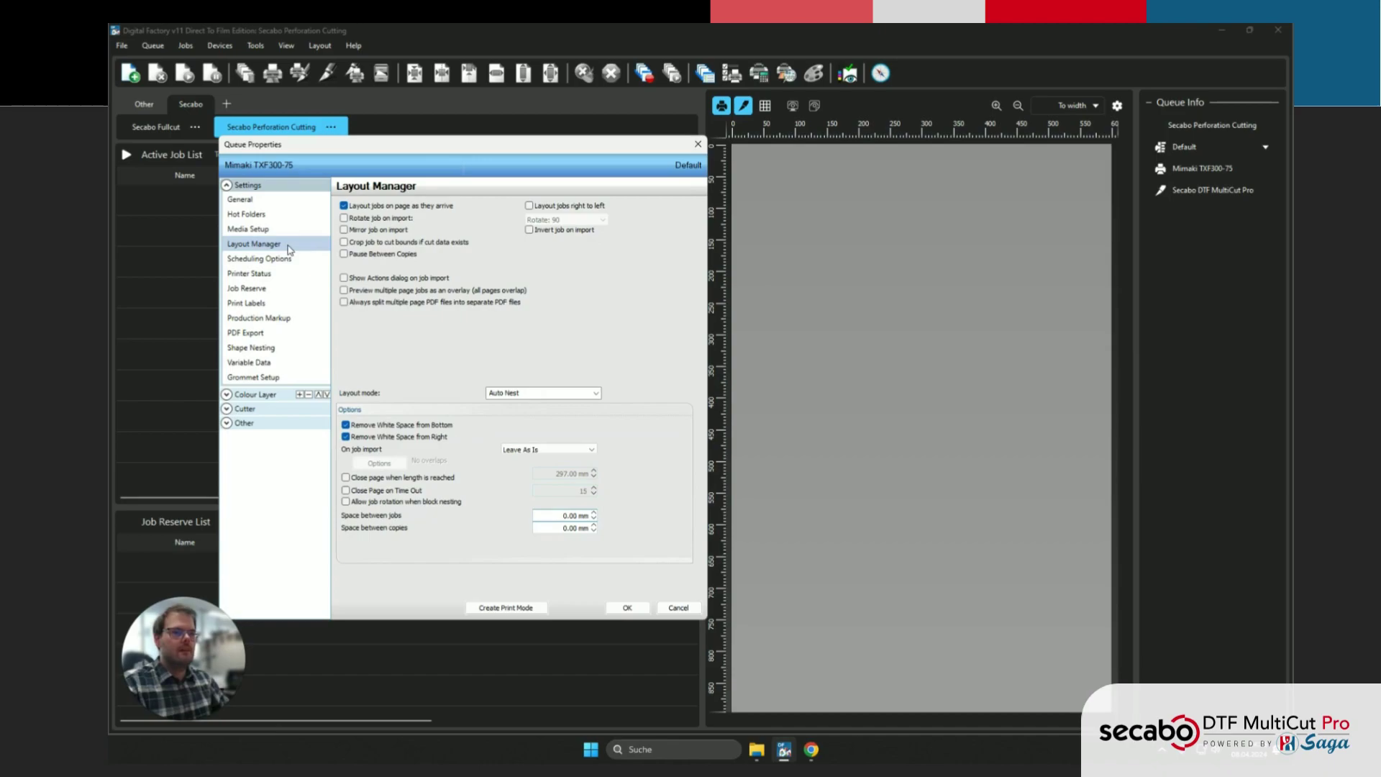
left_click(359, 232)
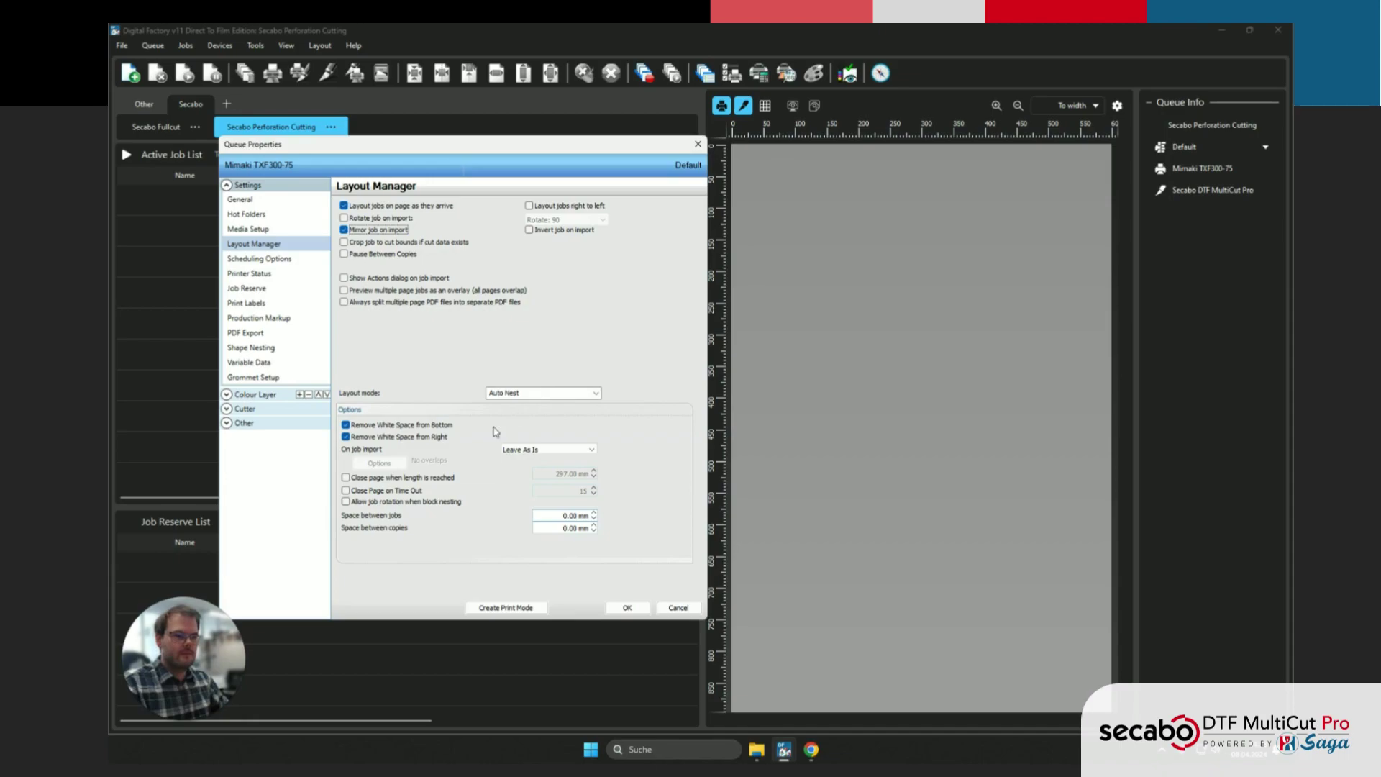
left_click(375, 478)
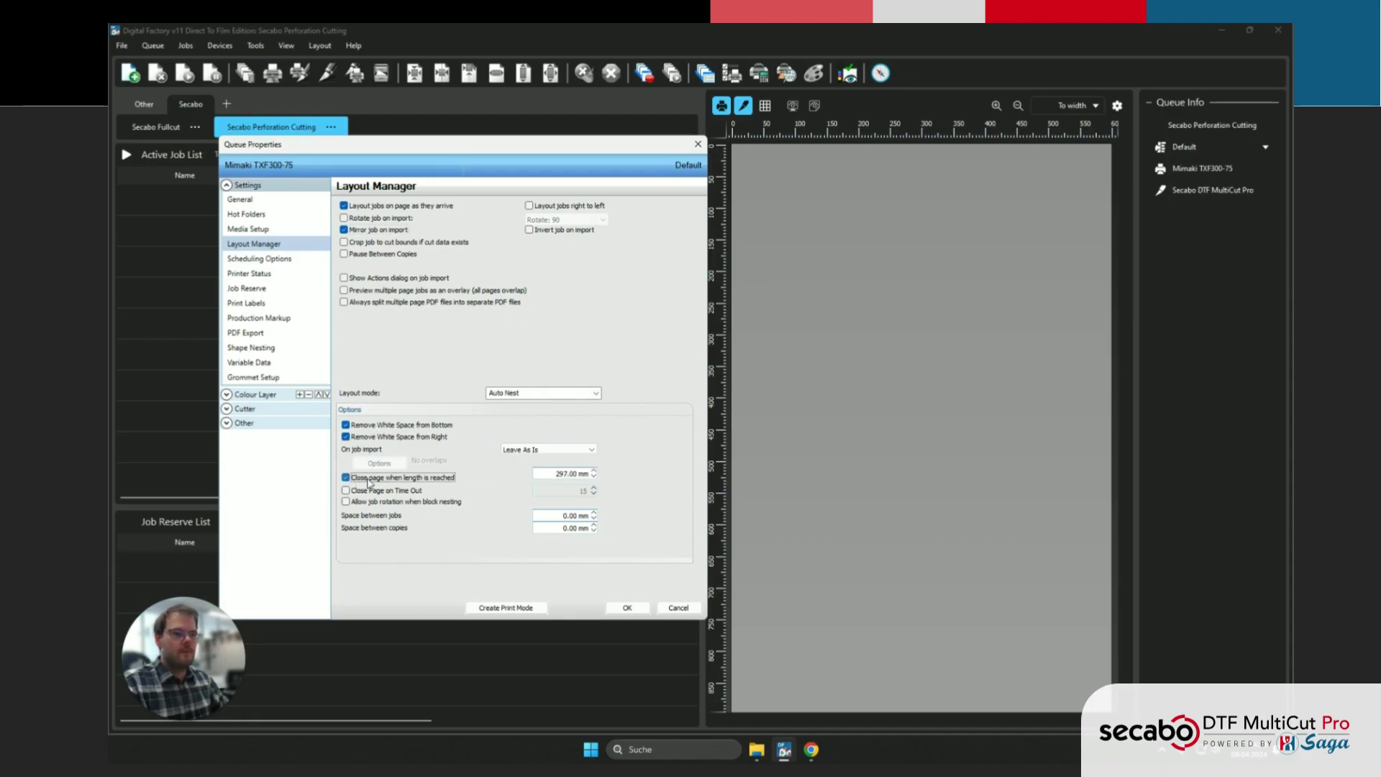
double_click(551, 476)
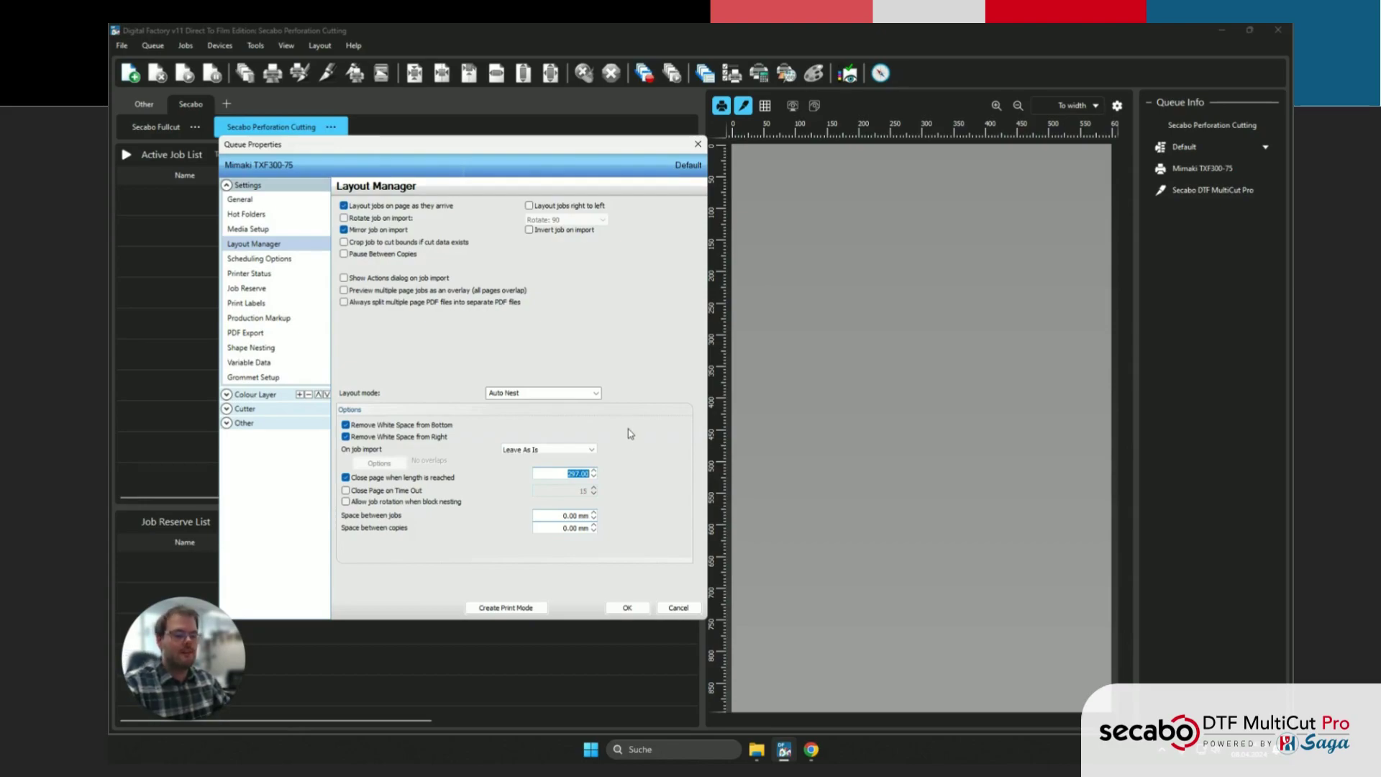
type("880")
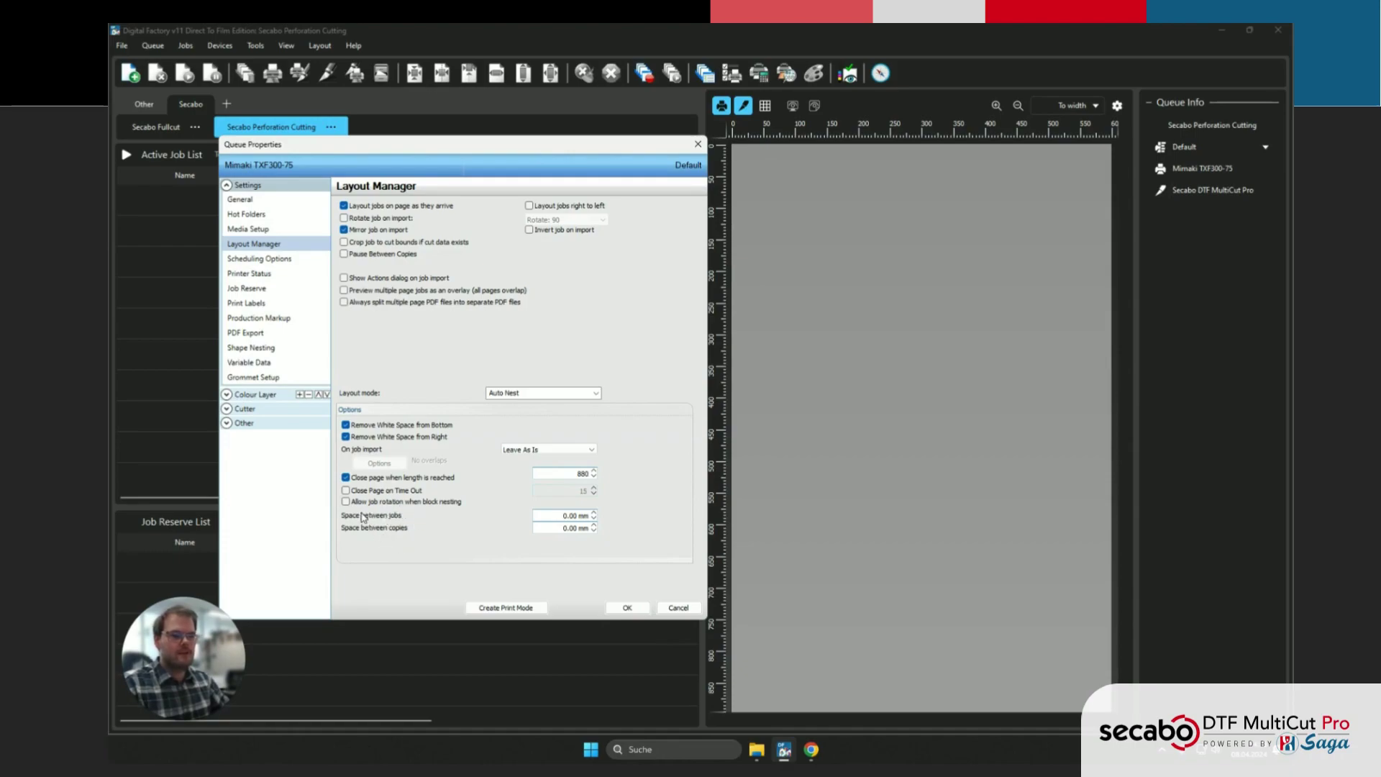
left_click(568, 514)
type("4")
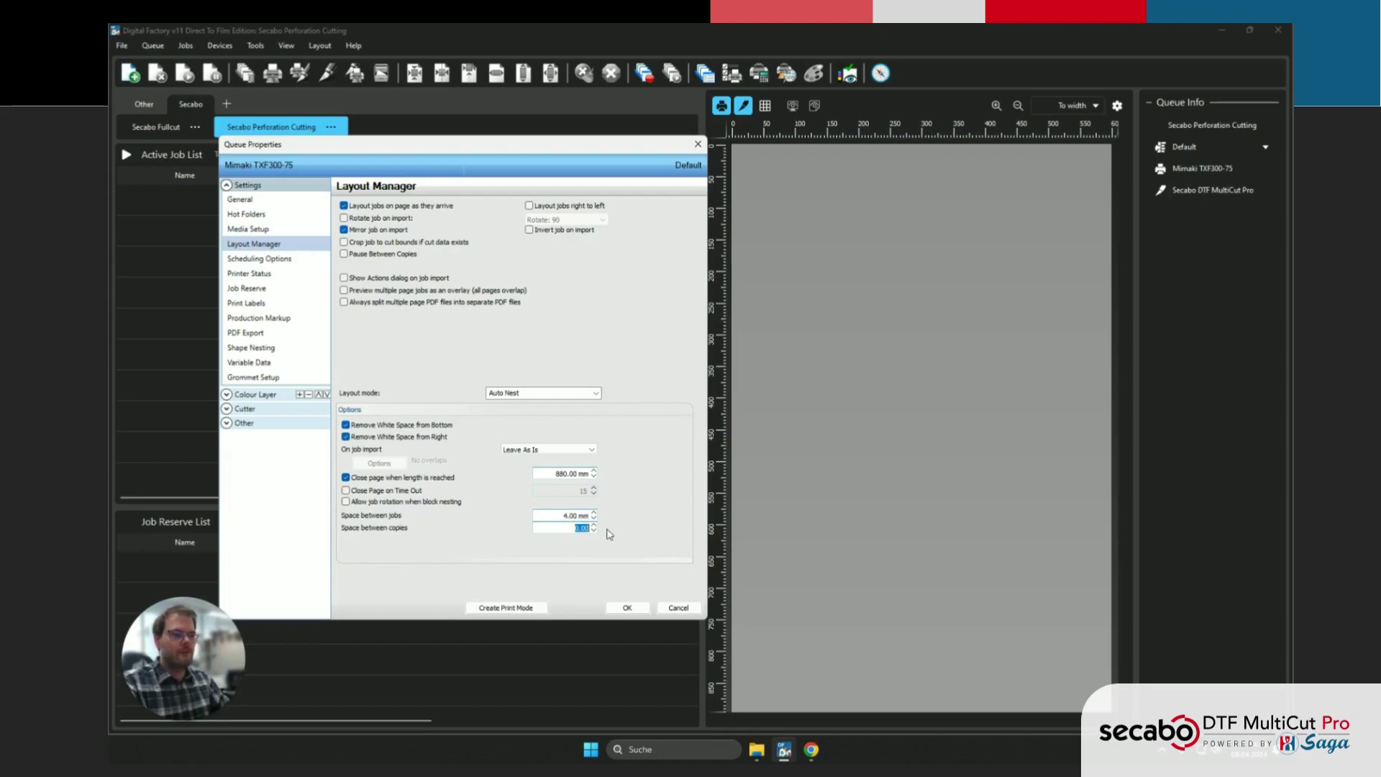
left_click(559, 518)
left_click(564, 527)
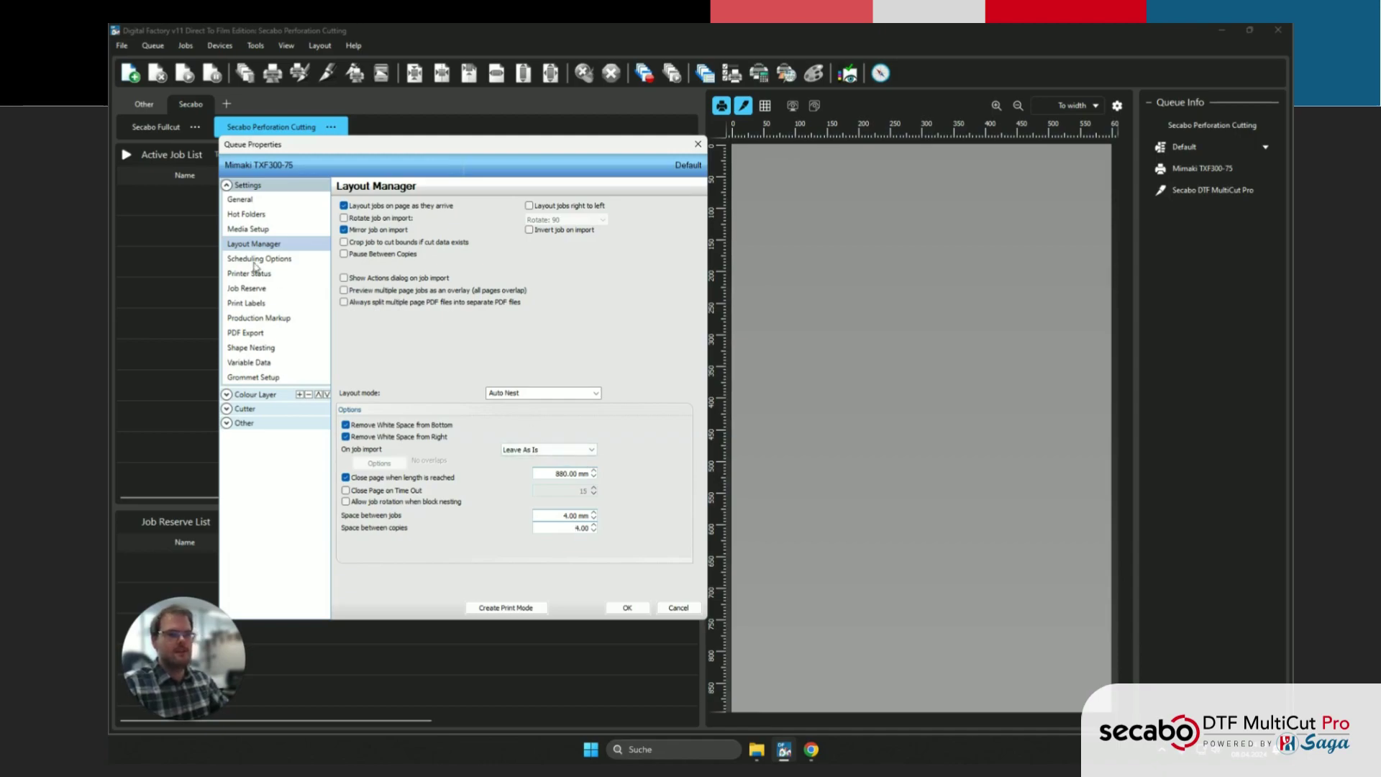
- Set production markup to Secabo DTF MultiCut Pro - DTF Mode with QR codes enabled
left_click(260, 320)
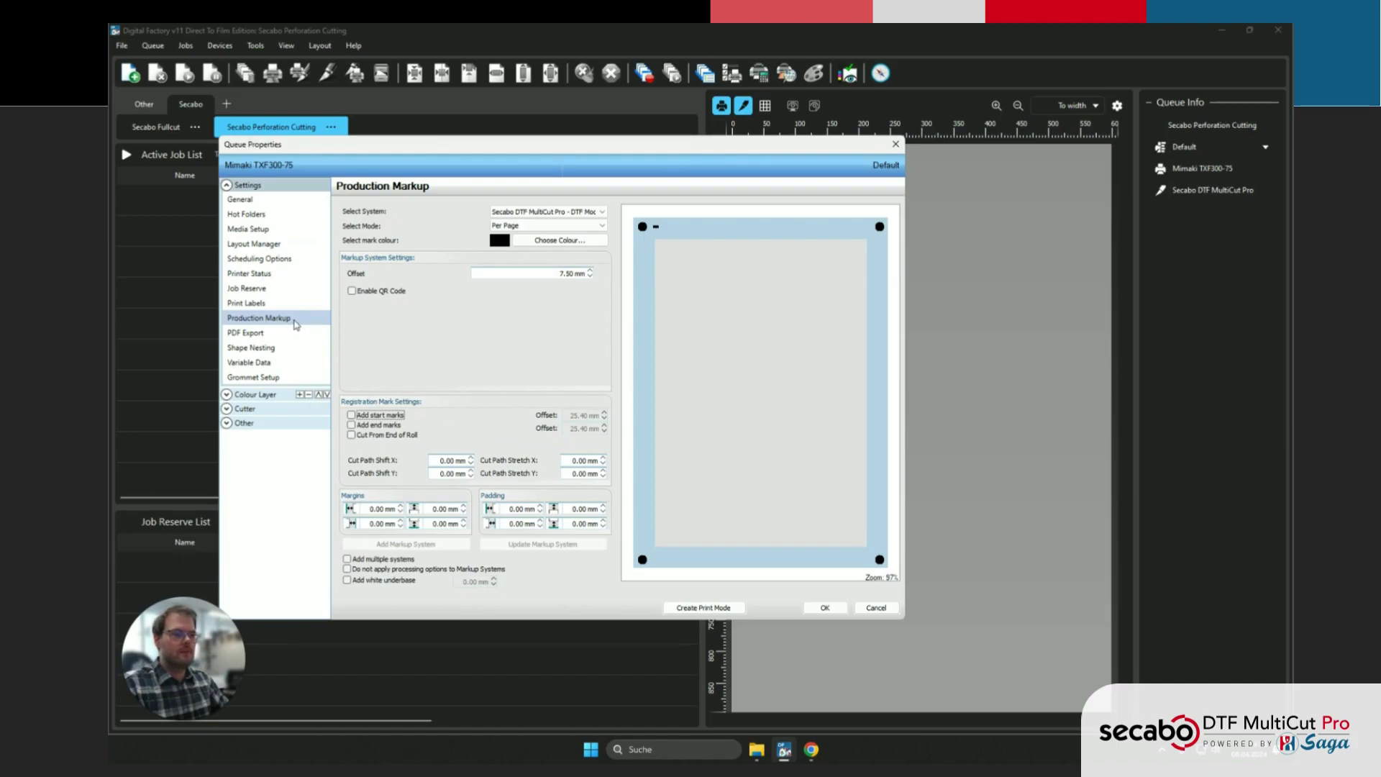
left_click(602, 213)
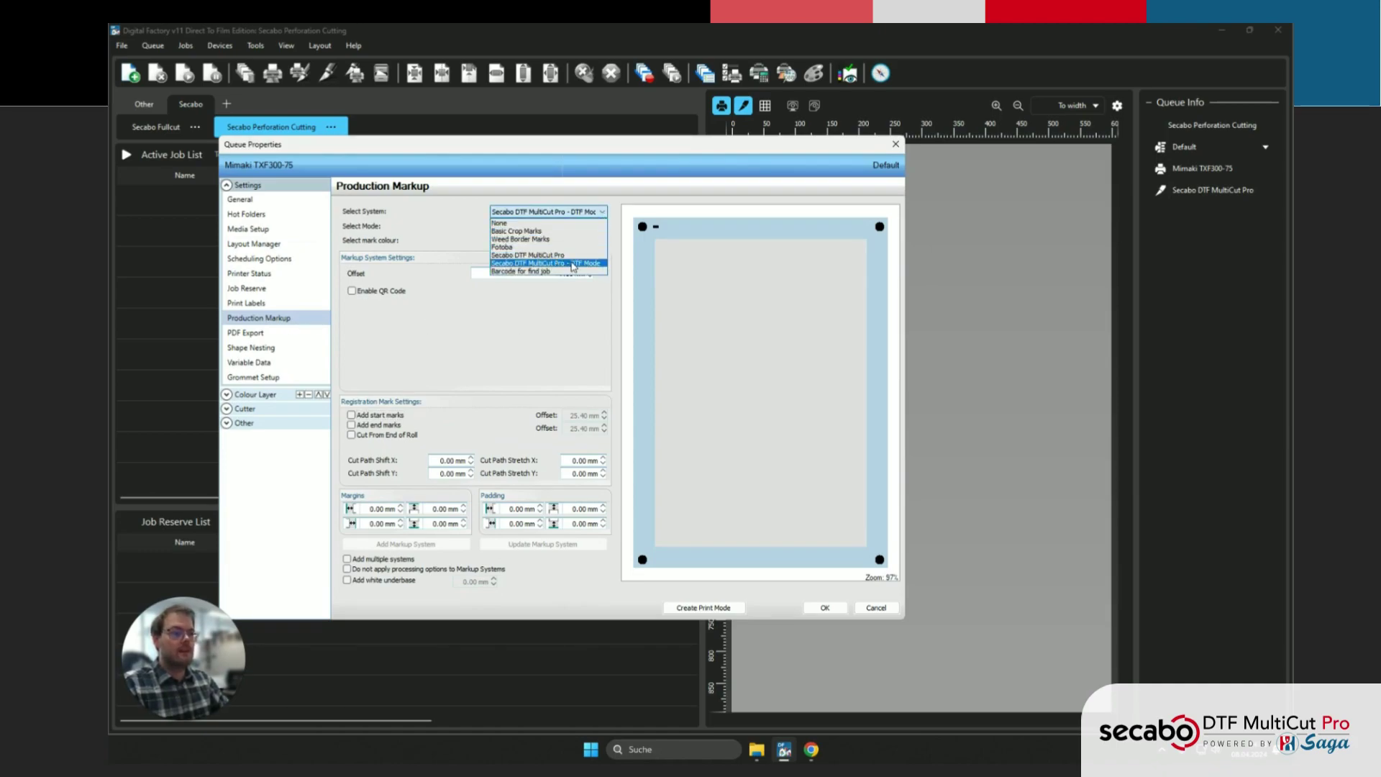
left_click(582, 264)
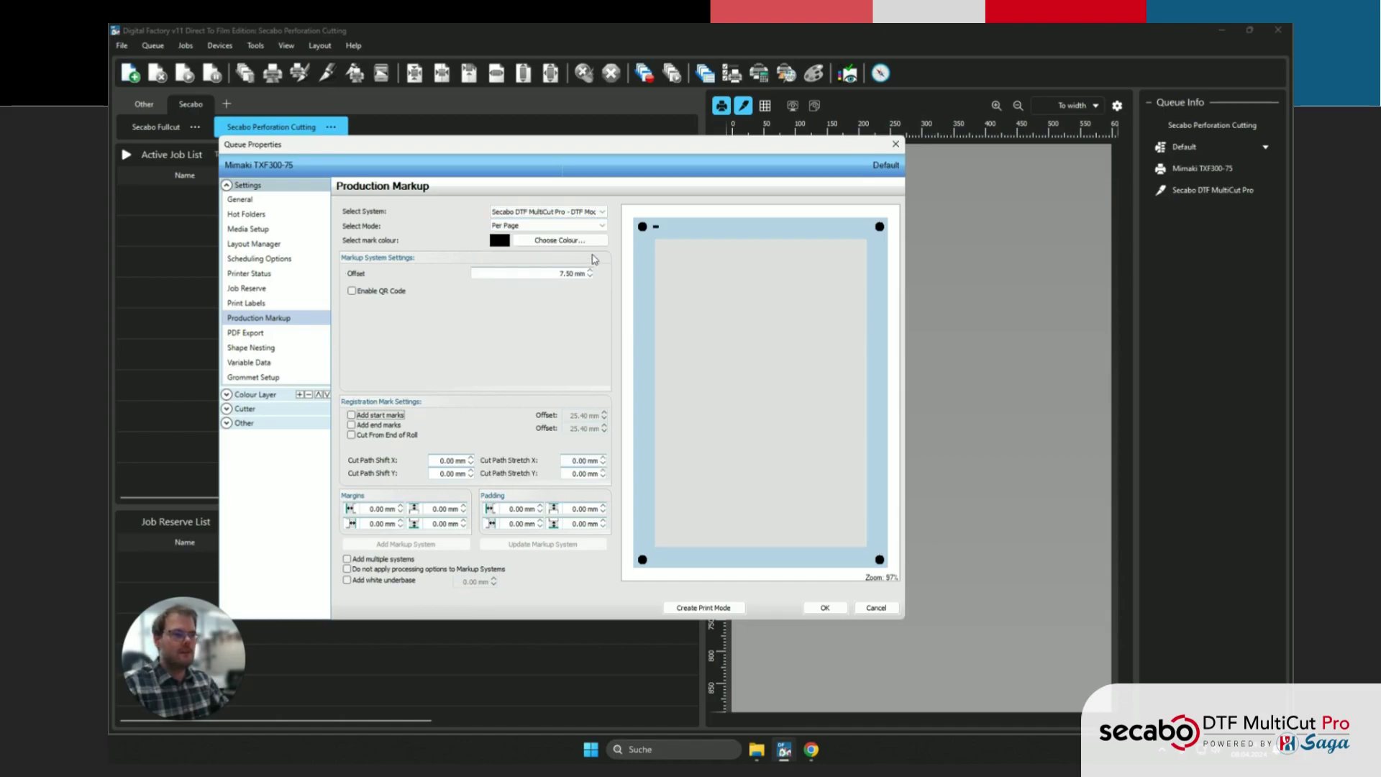
left_click(372, 293)
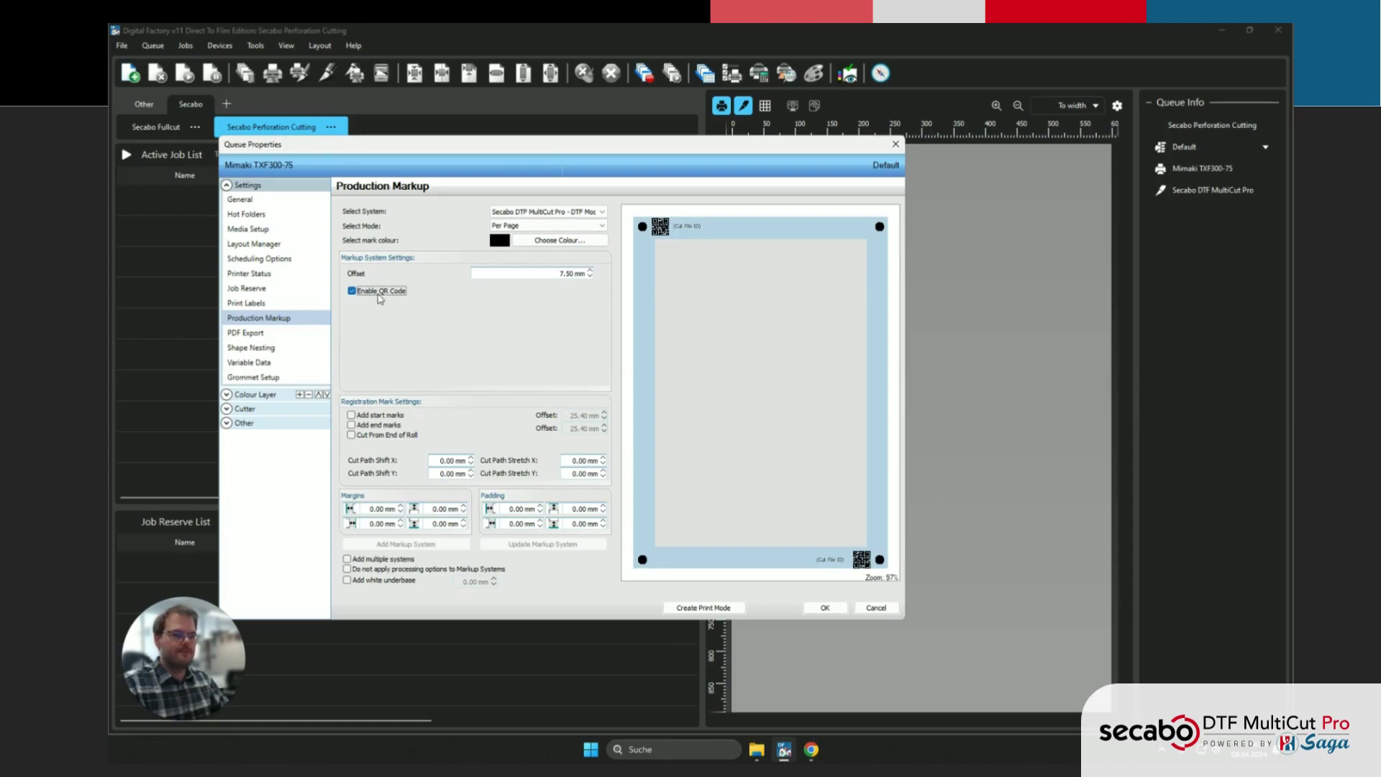
left_click(226, 412)
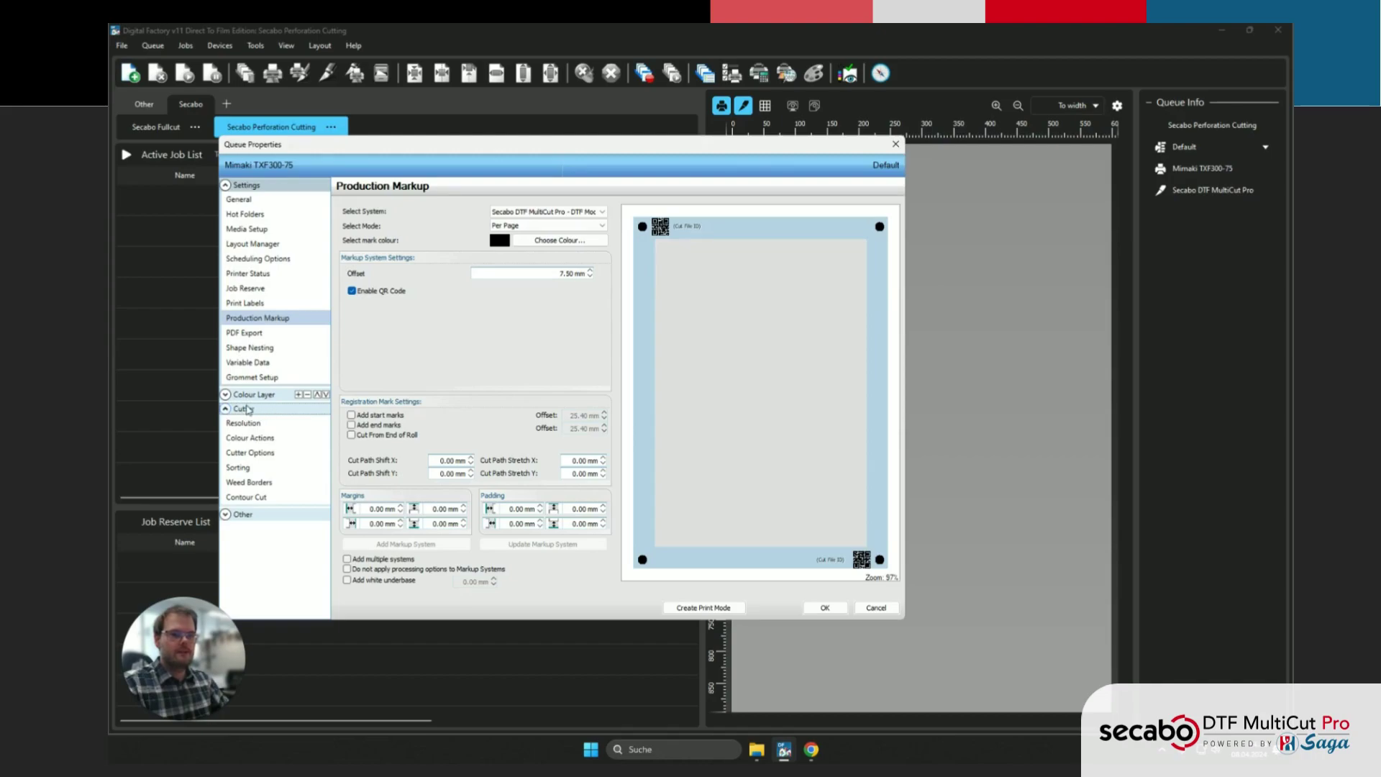
left_click(246, 483)
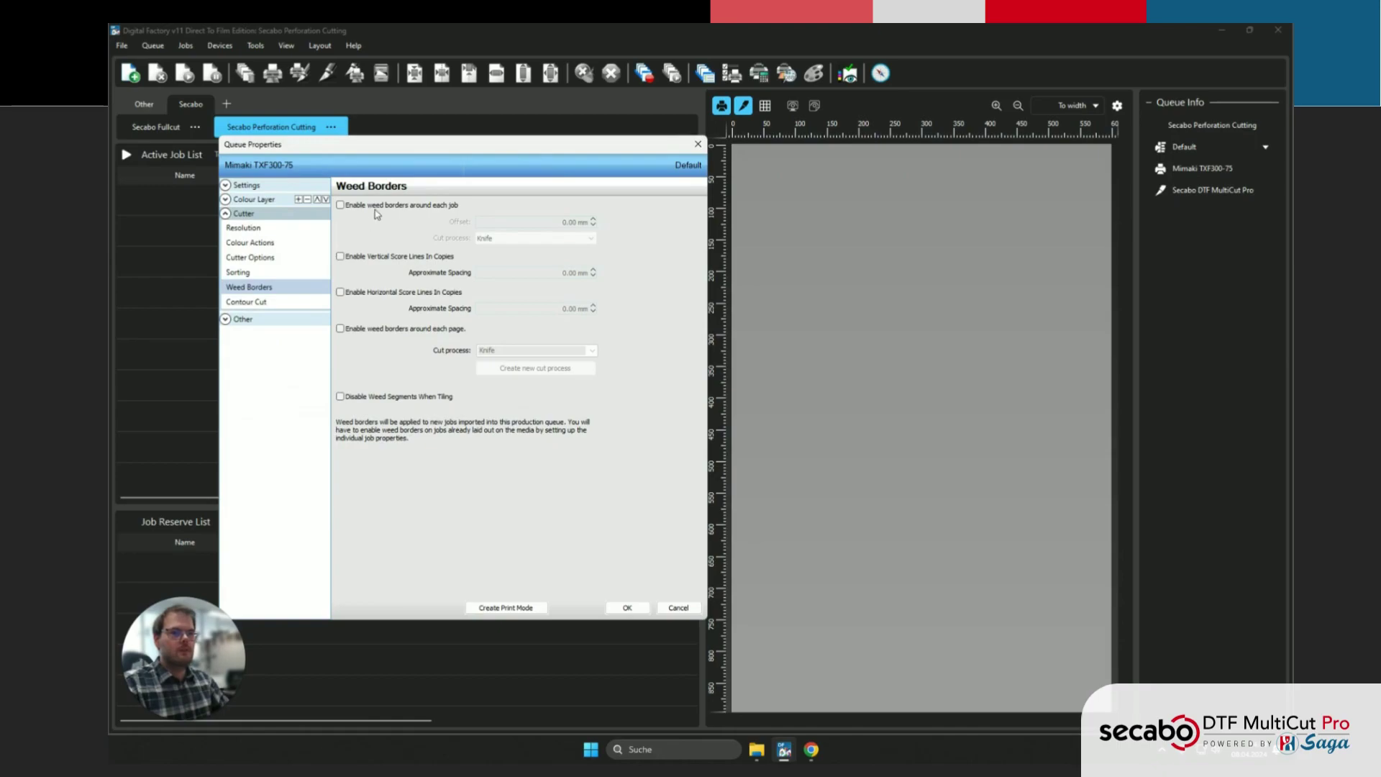
- Add a Perf Cut weed border around each job at 2 mm offset
left_click(352, 207)
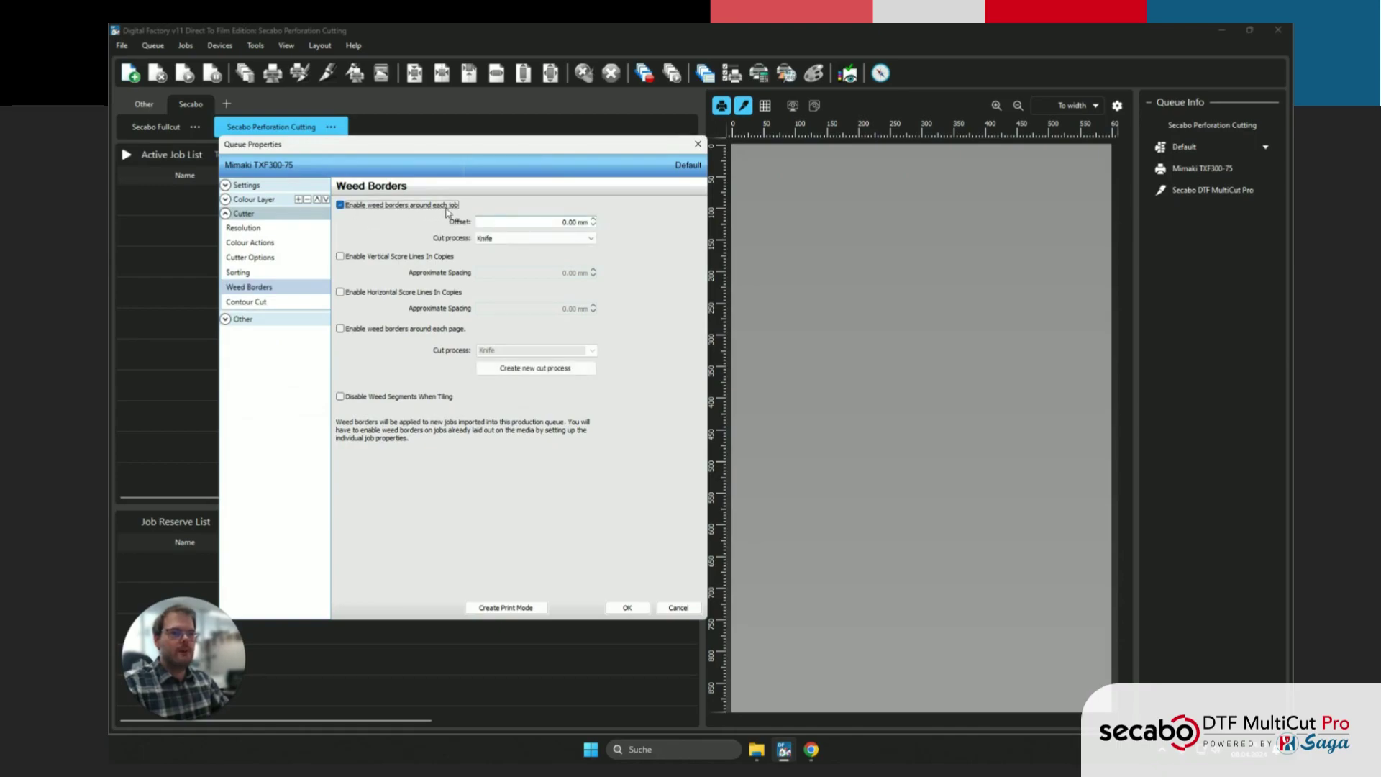
left_click(491, 236)
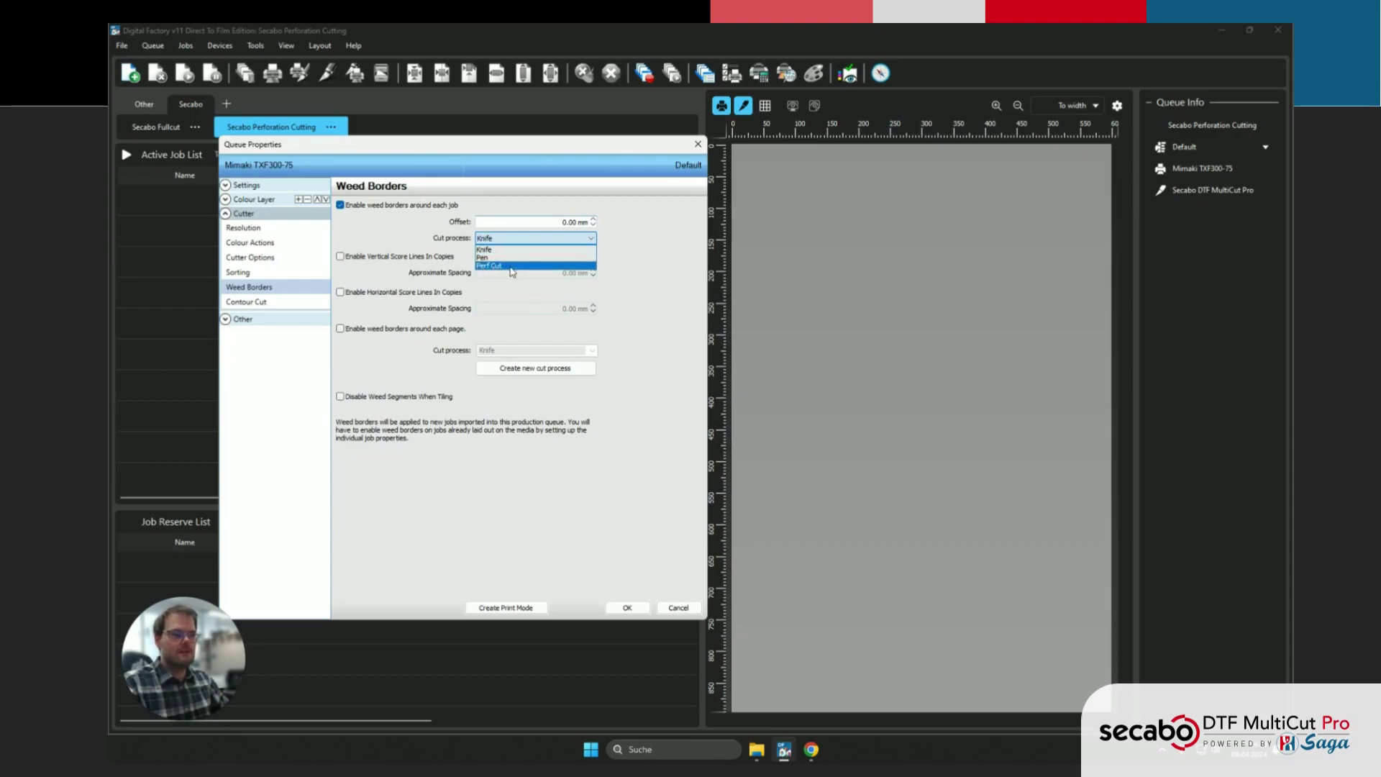
left_click(502, 266)
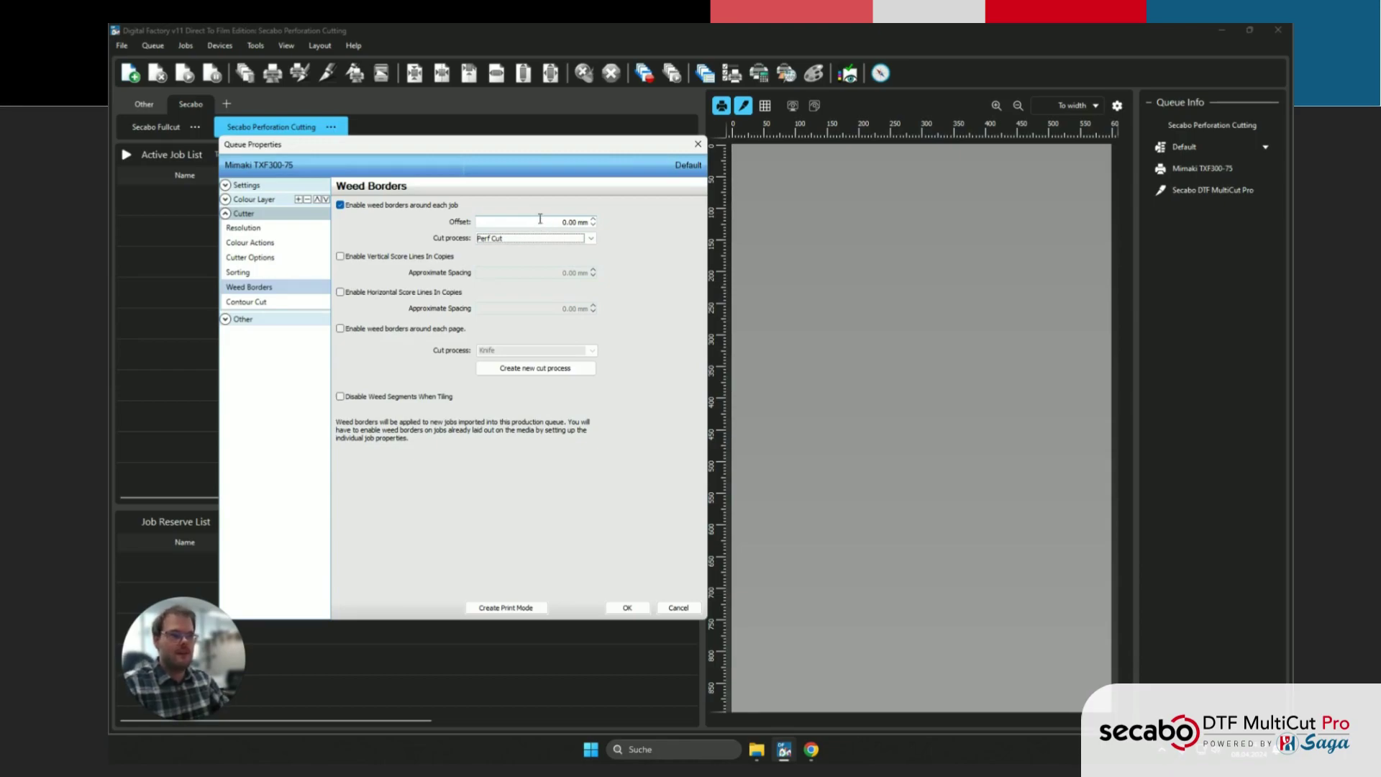
left_click(516, 223)
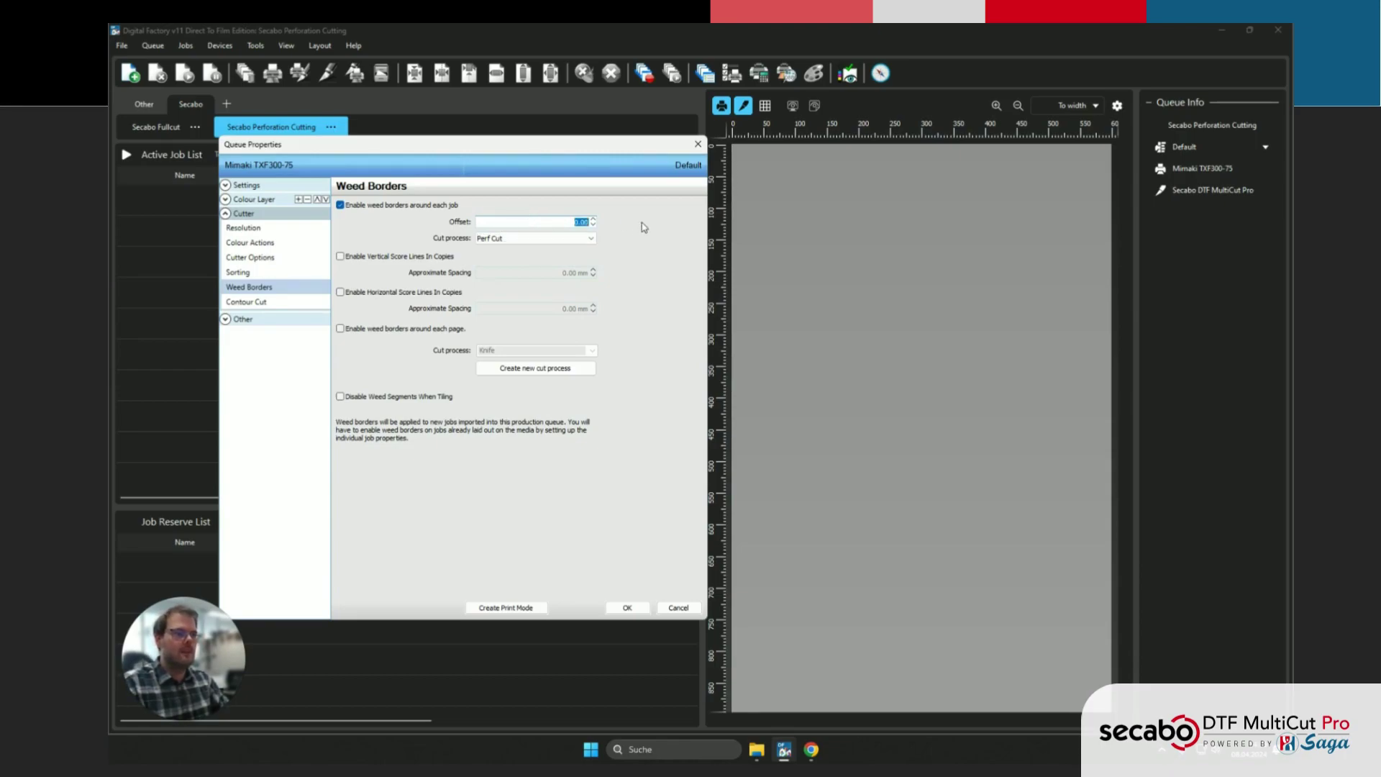
type("2")
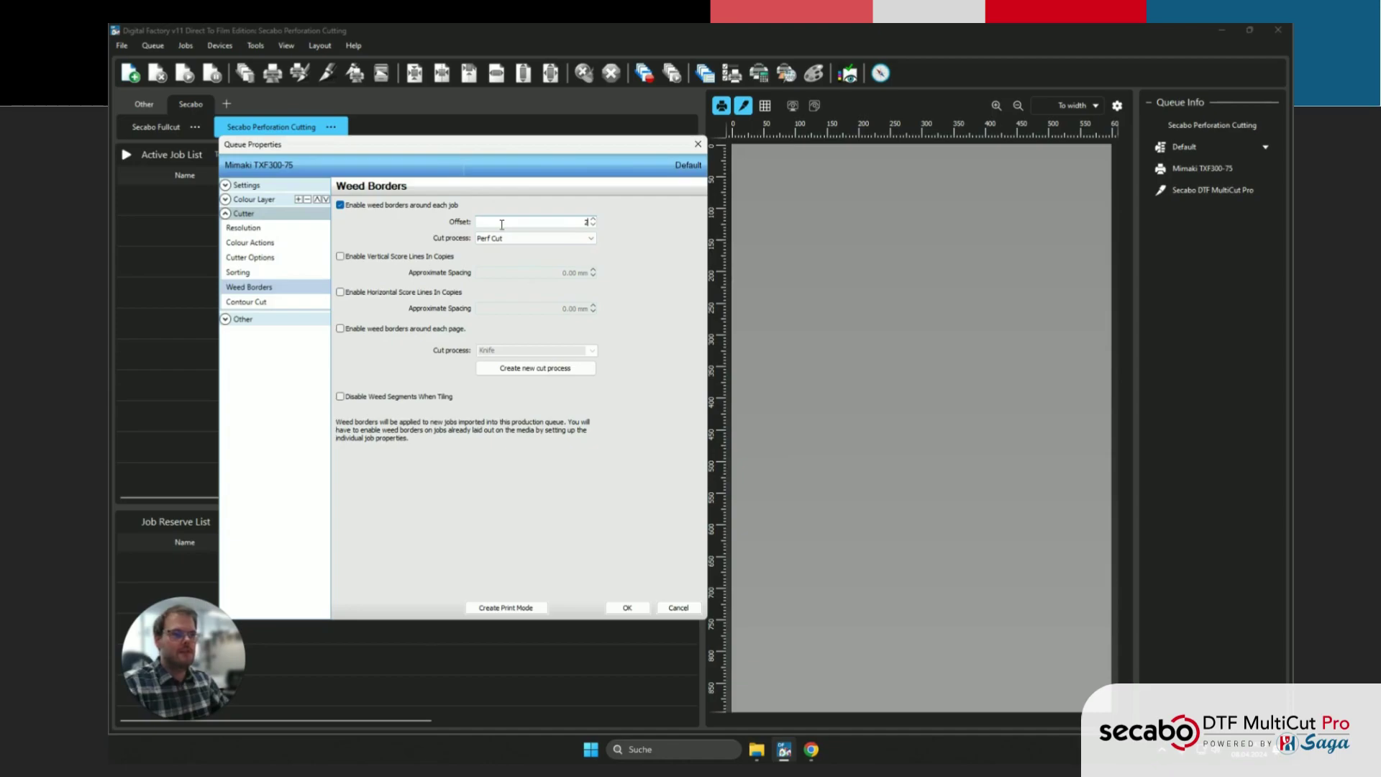
- Leave per-page weed borders turned off and confirm the queue properties
left_click(391, 329)
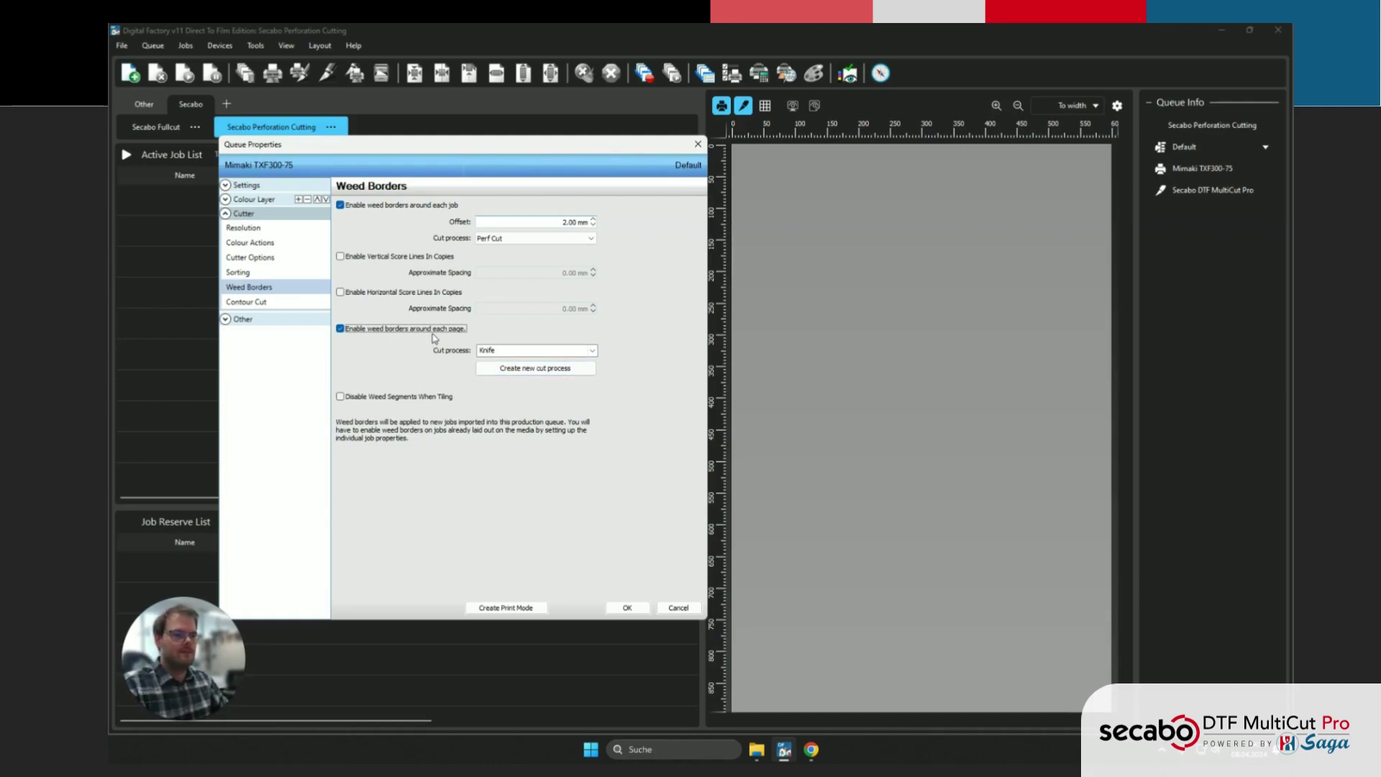
left_click(401, 329)
left_click(388, 330)
left_click(390, 330)
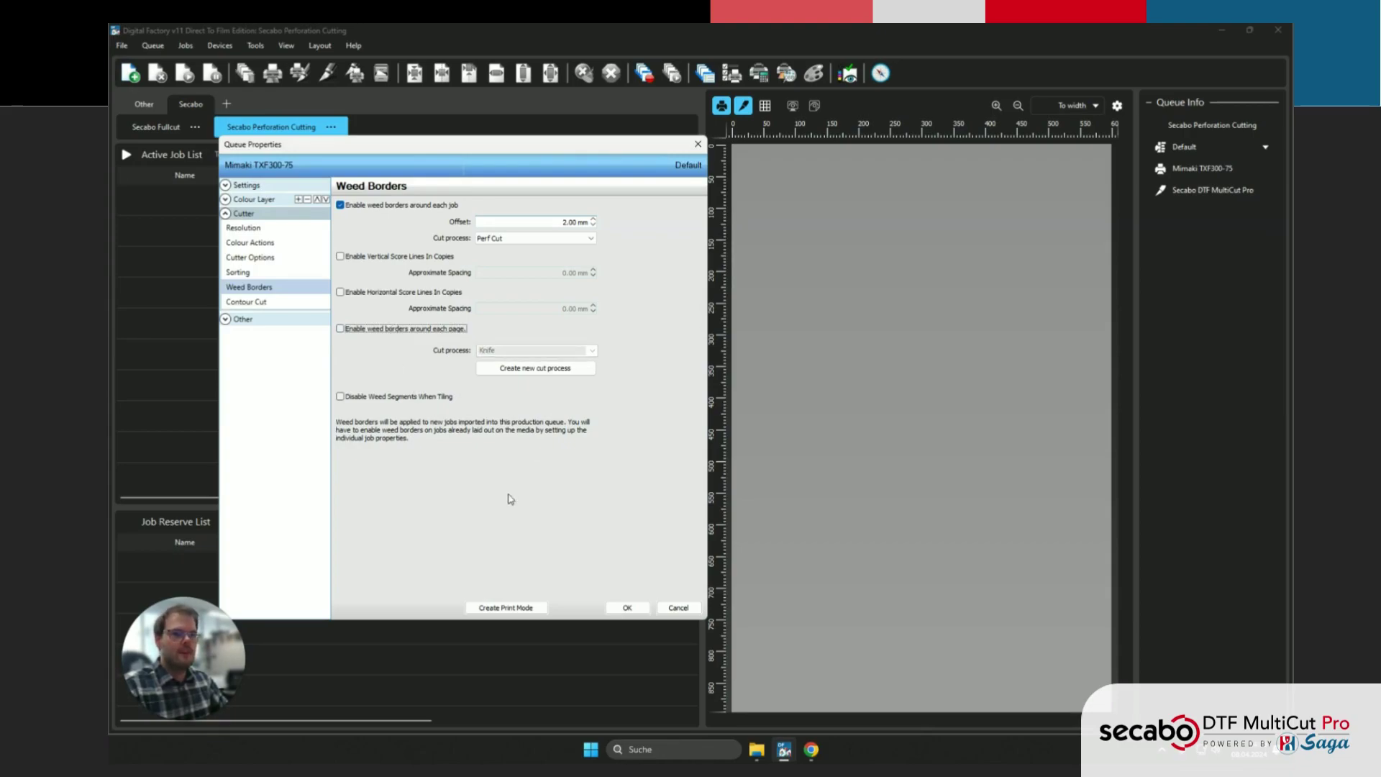
left_click(628, 608)
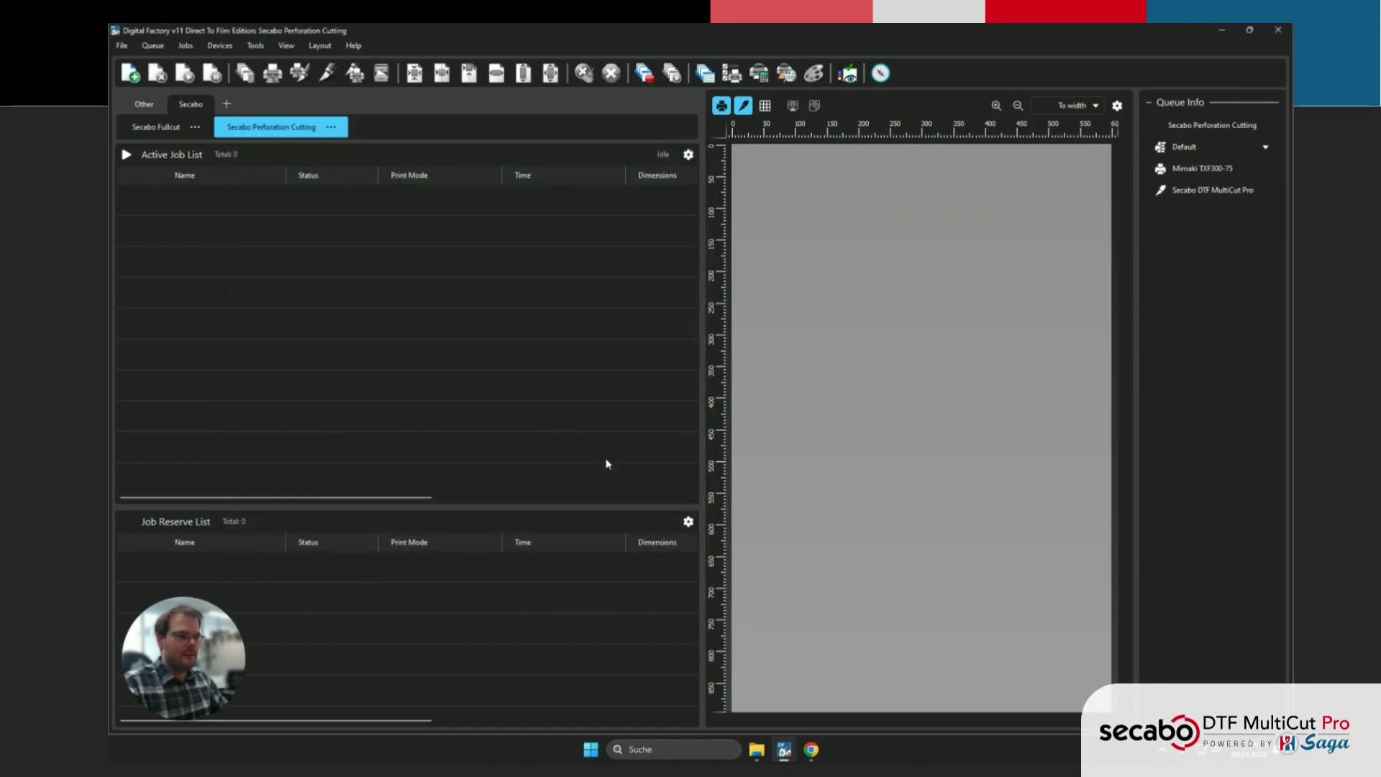
- Drag the four Secabo demo PDFs from File Explorer into the job list and select Secabo 3.pdf
left_click(756, 749)
left_click_drag(415, 573, 357, 312)
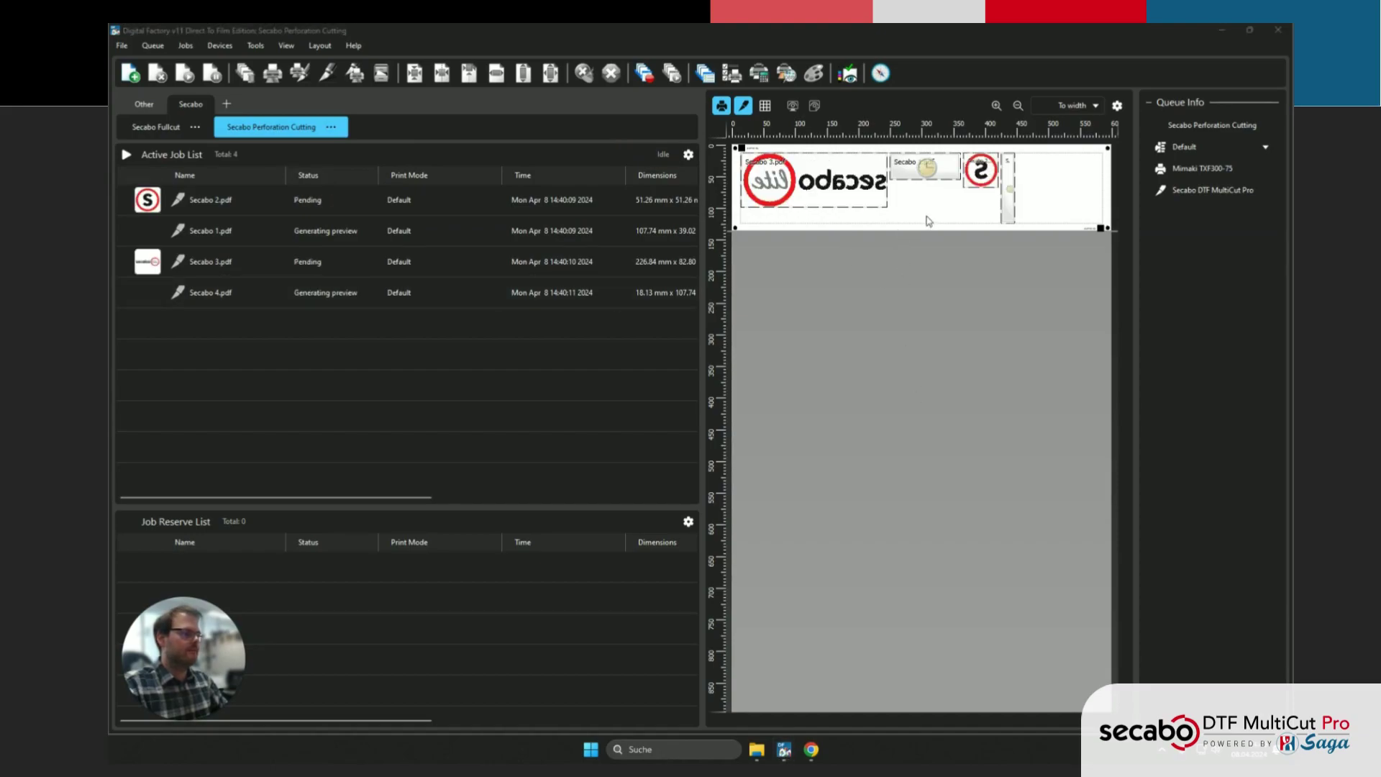
left_click(854, 199)
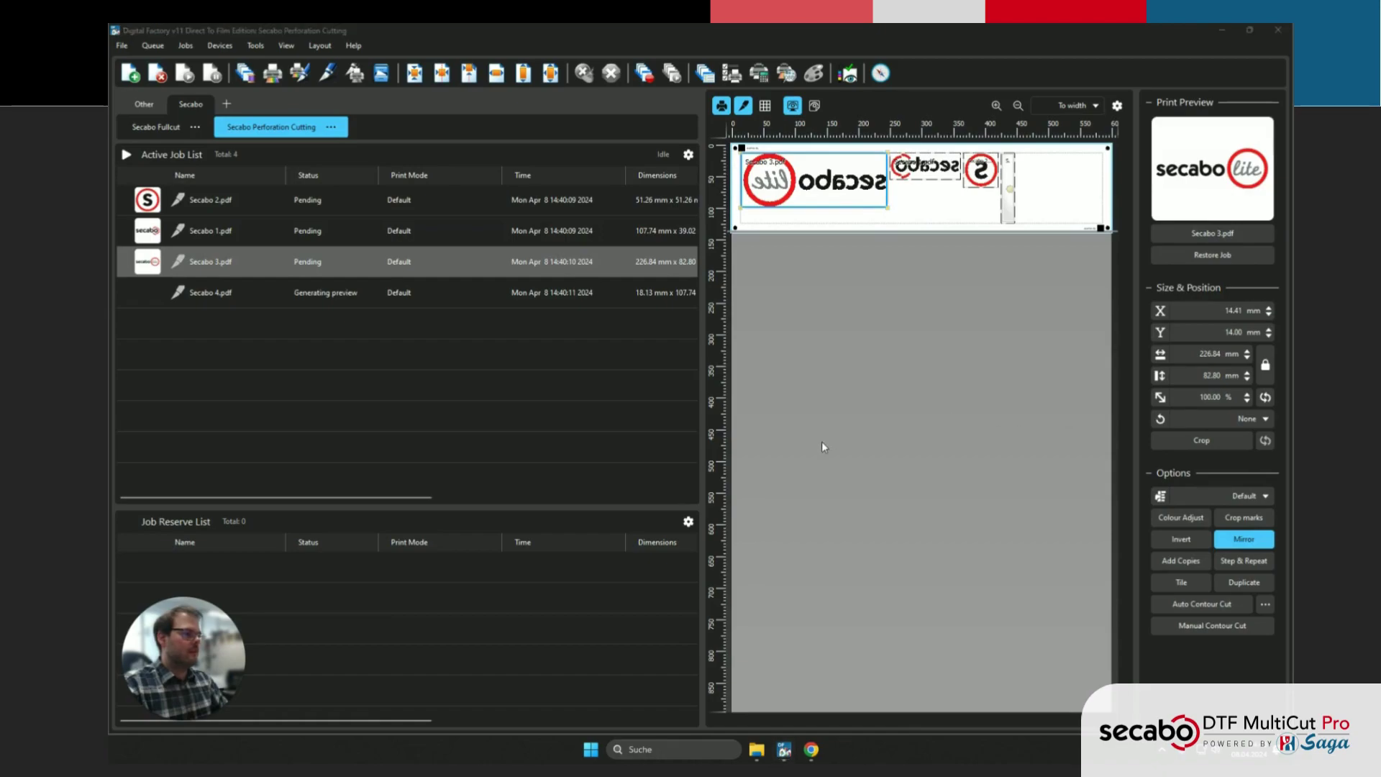
- Make 20 duplicates of Secabo 3.pdf, then select the resulting nested page job
left_click(1244, 582)
type("20")
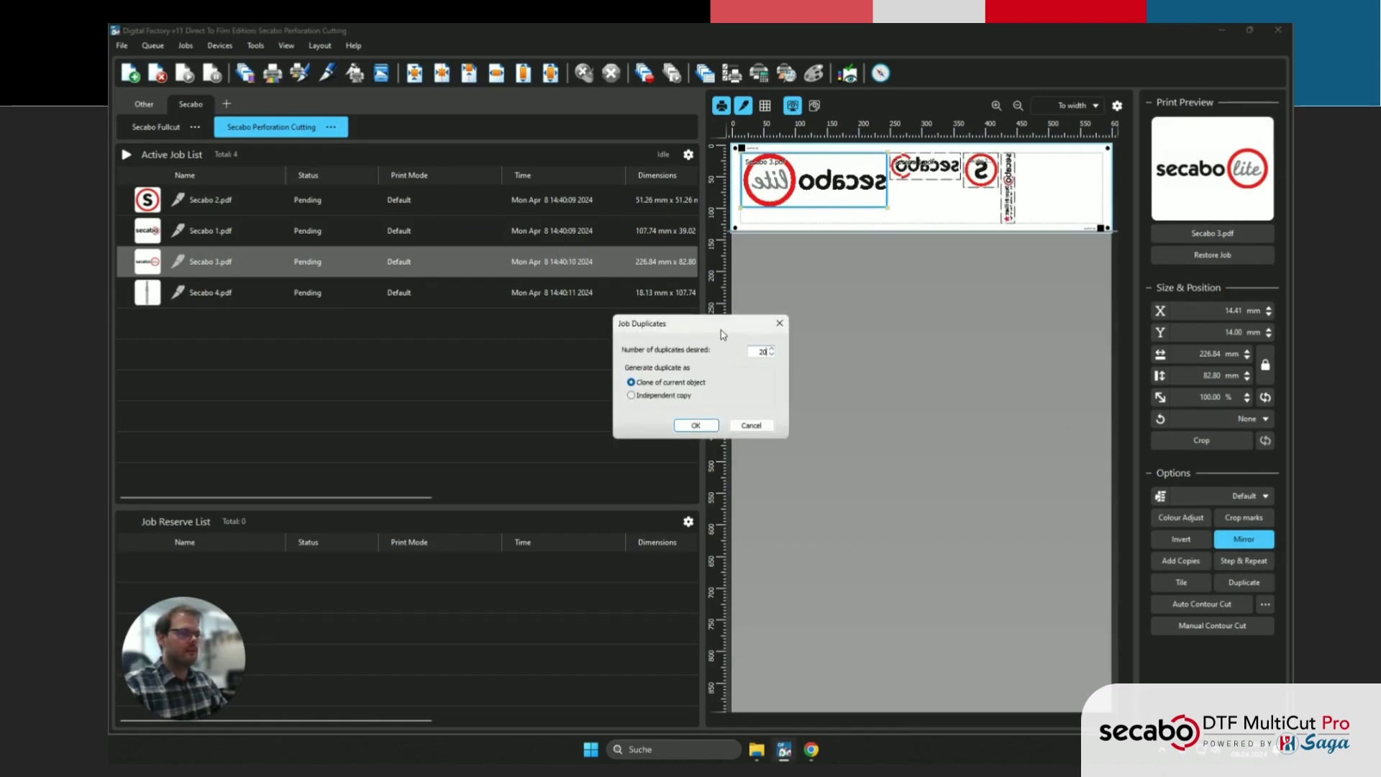
left_click_drag(721, 327, 770, 207)
left_click(745, 305)
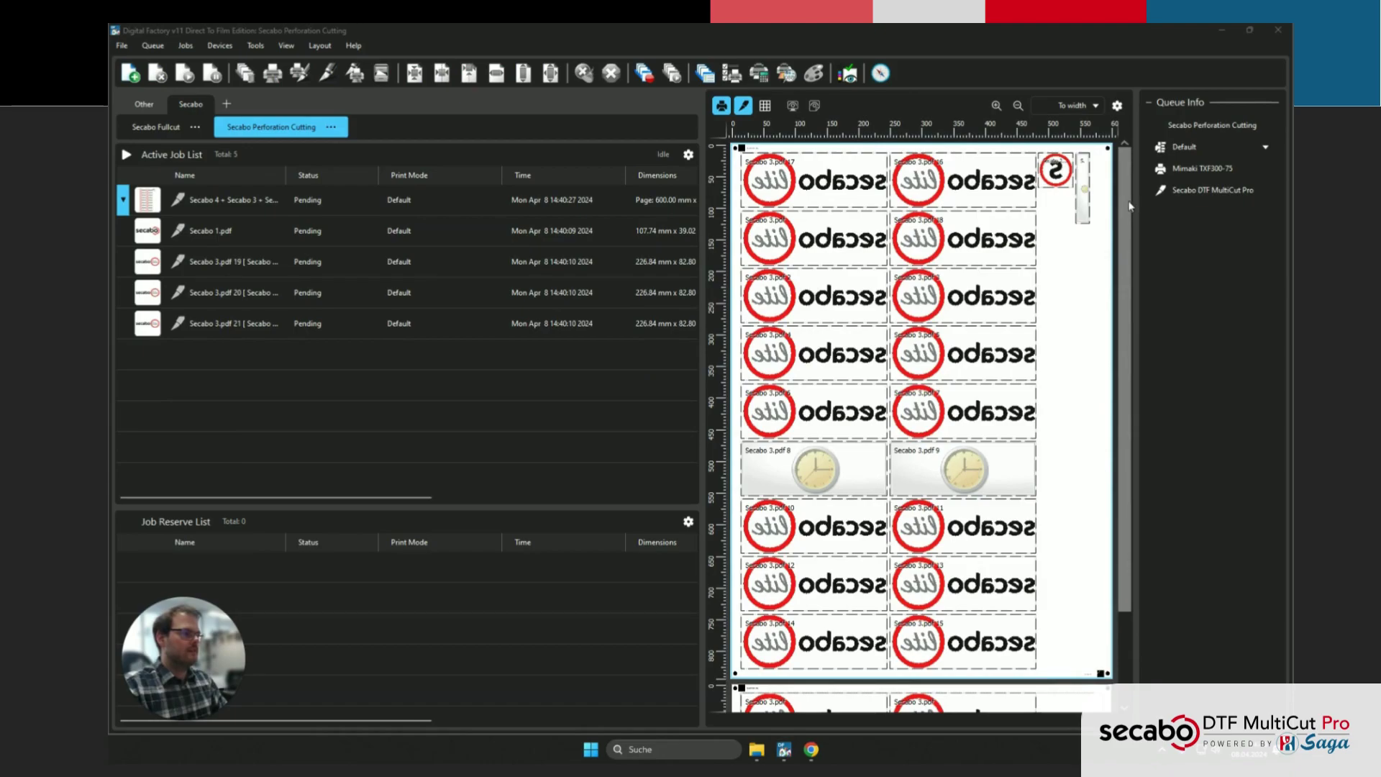
left_click_drag(1130, 205, 1117, 251)
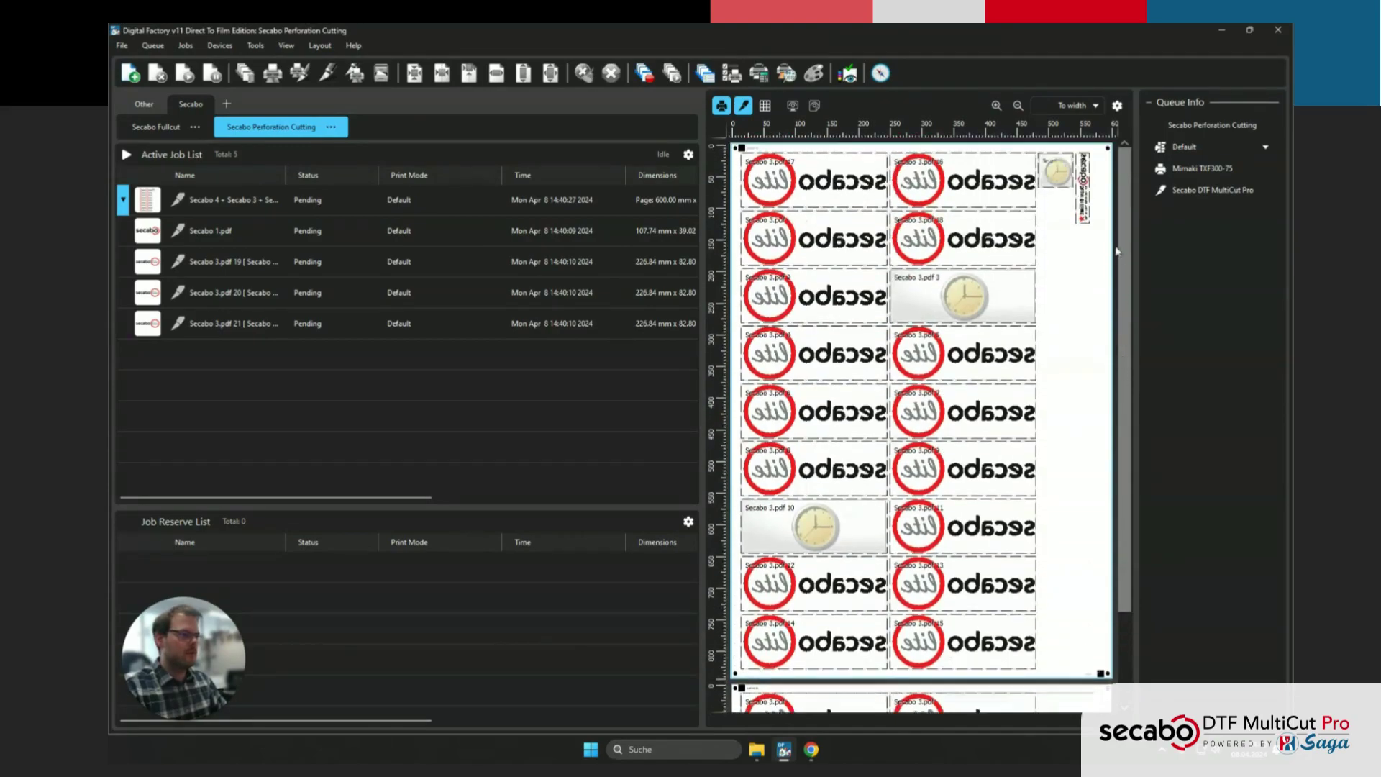
left_click(313, 209)
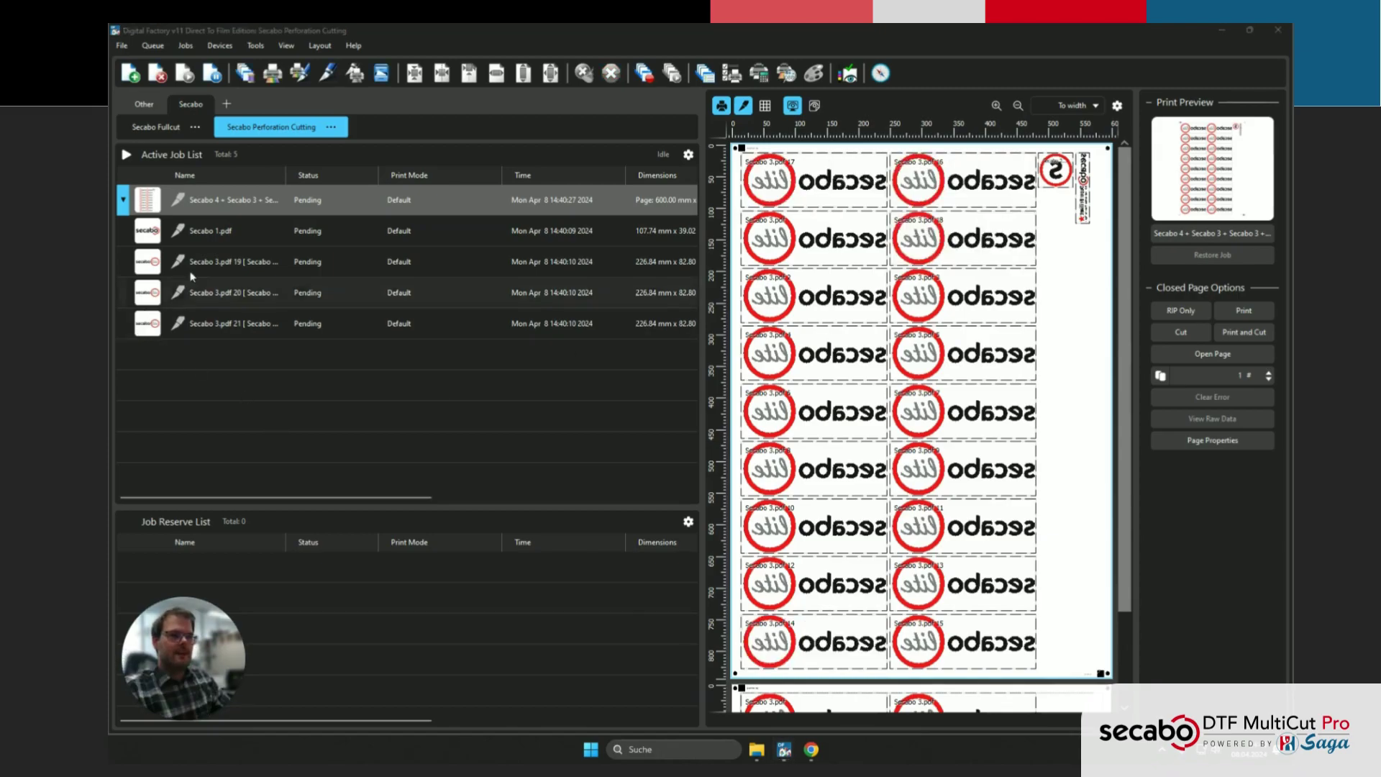
- Send the selected nested page job to the cutter with Cut Job
mouse_move(352, 209)
left_click(327, 75)
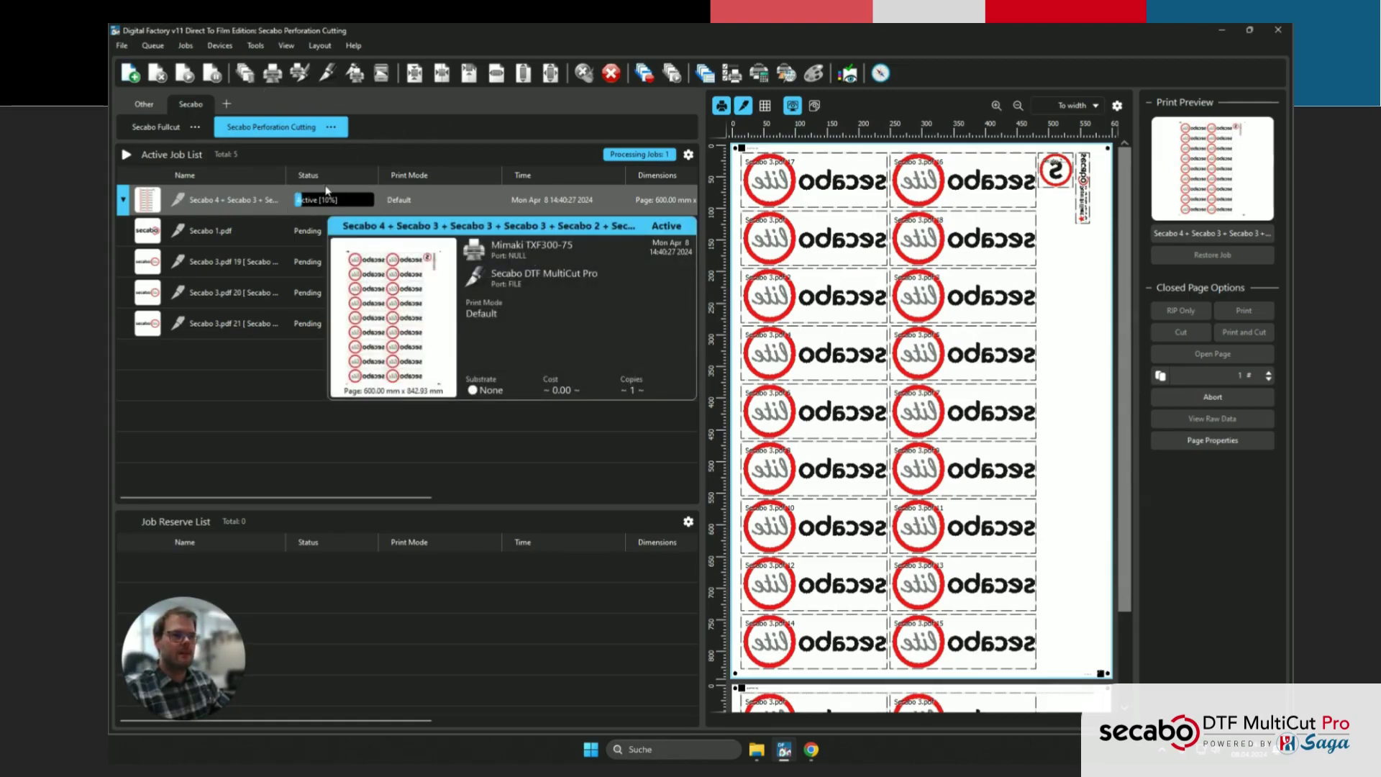
- In File Explorer, open Desktop > Secabo Hotfolder > qrplt, then minimize the window
left_click(751, 753)
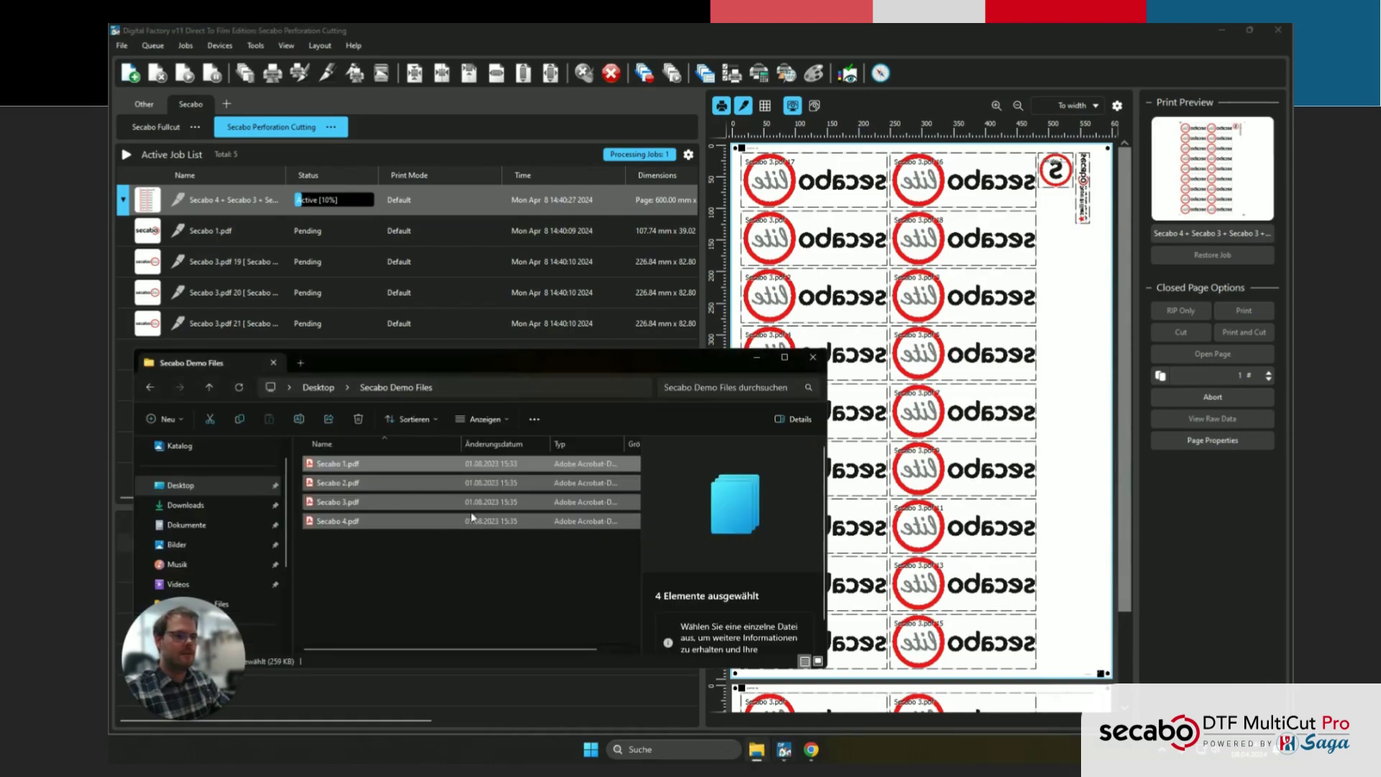
left_click(408, 567)
left_click_drag(441, 352, 492, 289)
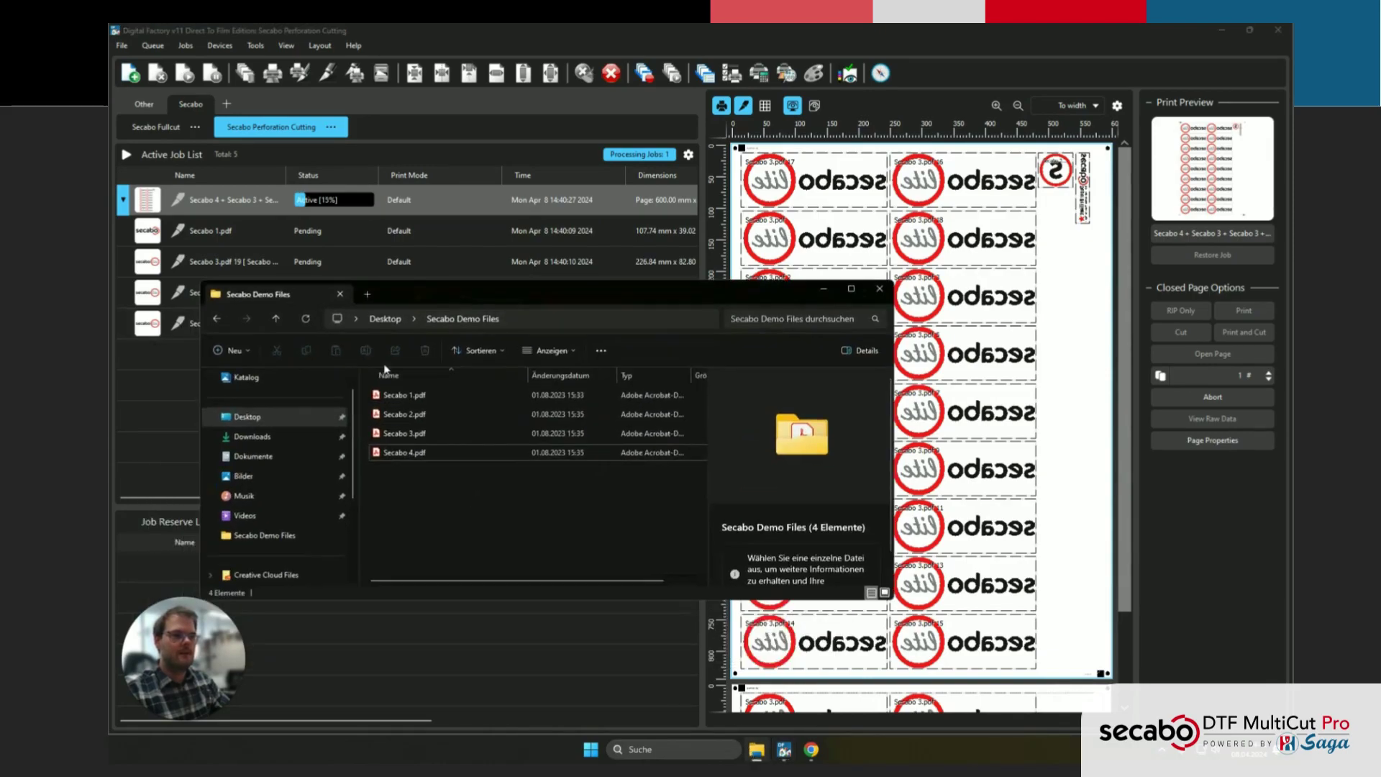
left_click(247, 417)
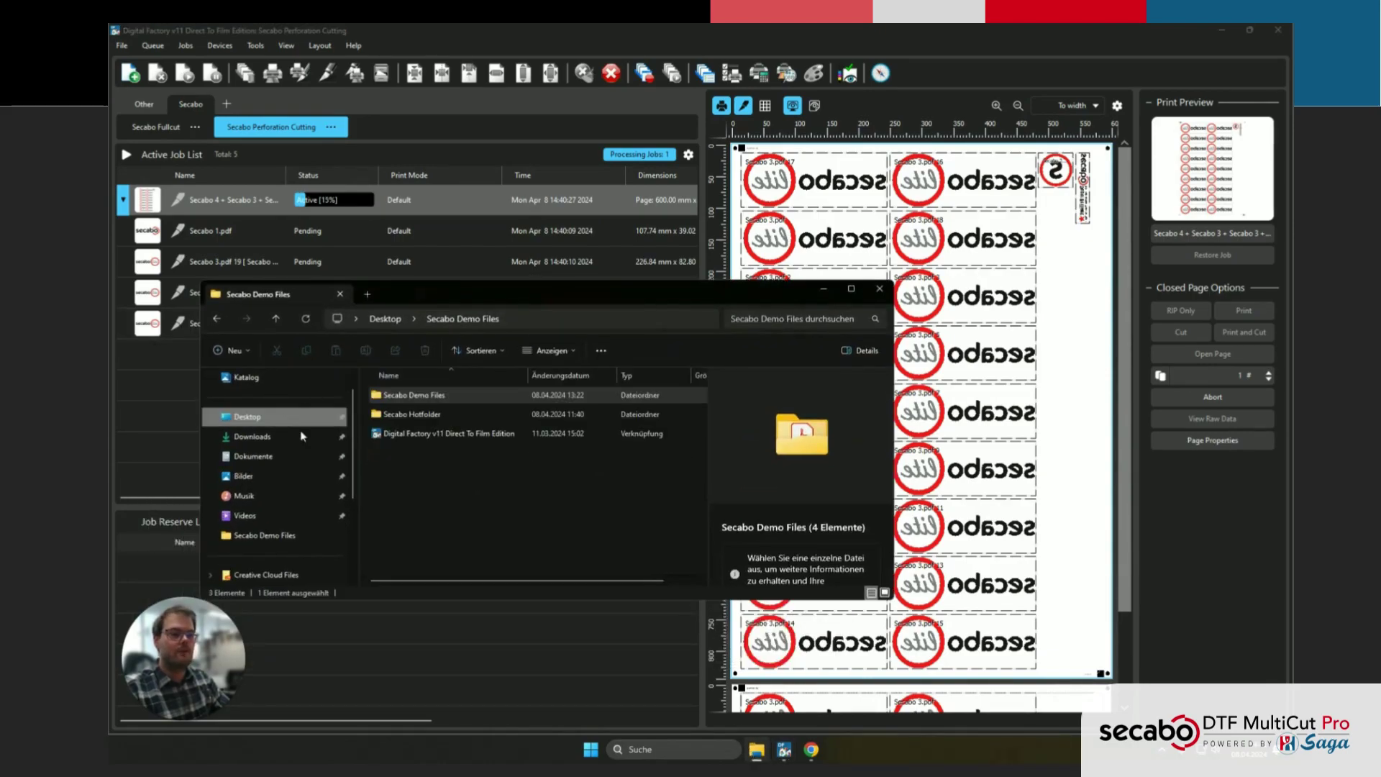
double_click(432, 414)
double_click(435, 397)
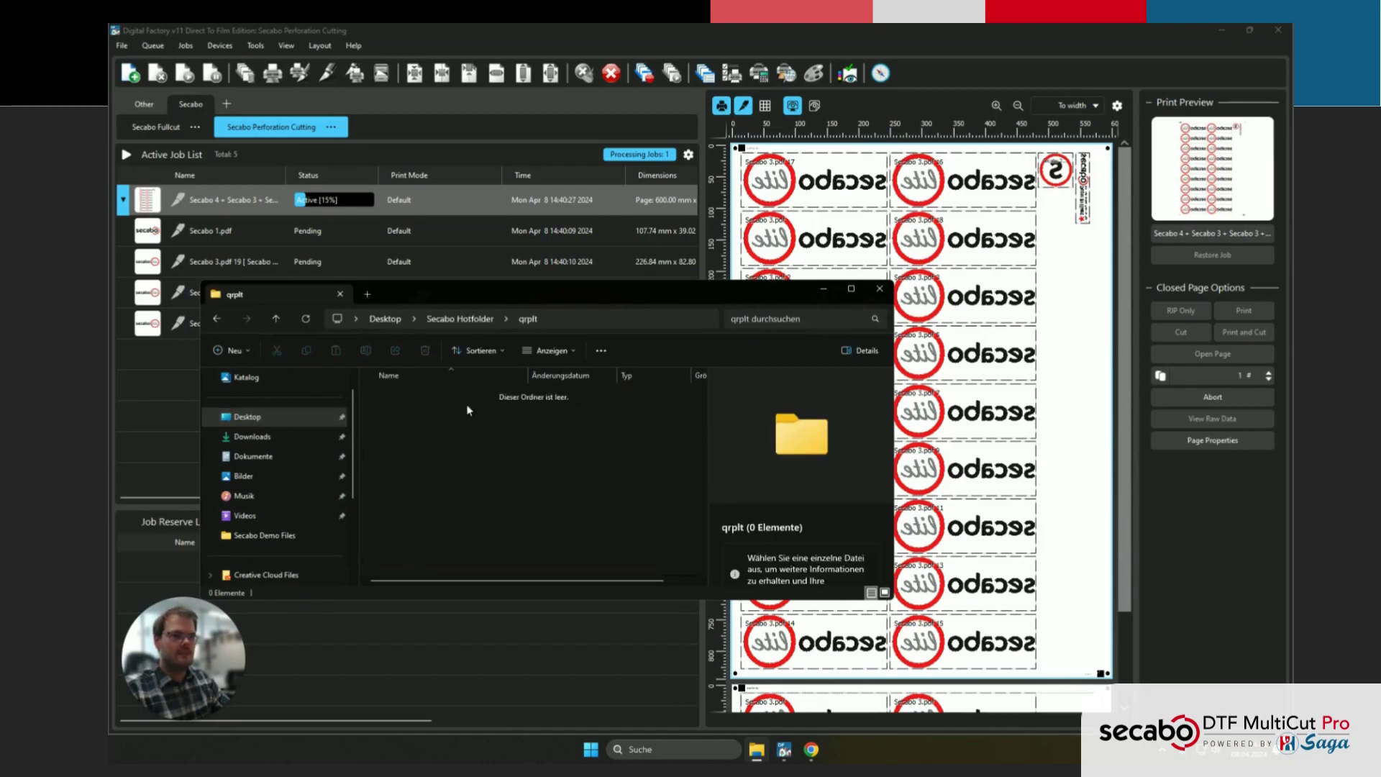
left_click_drag(521, 291, 501, 321)
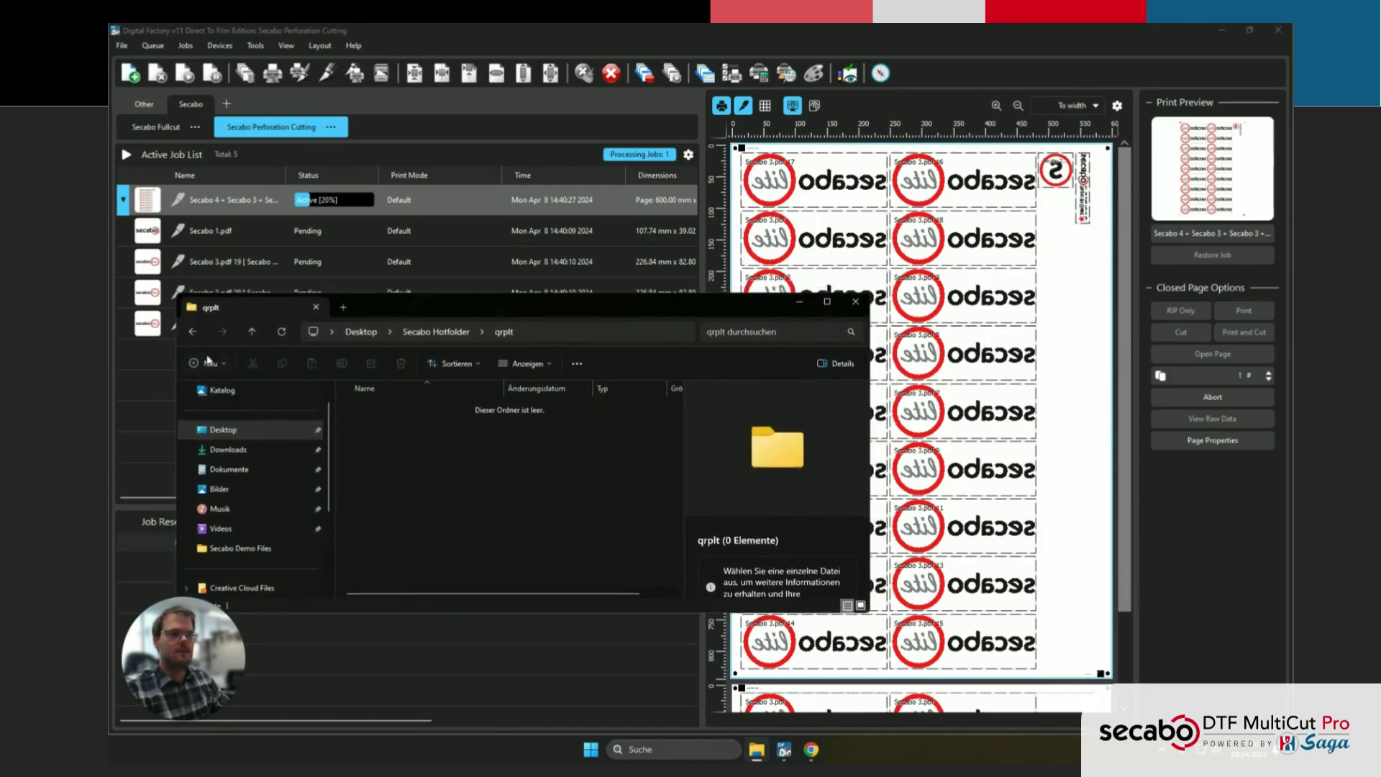
left_click(147, 325)
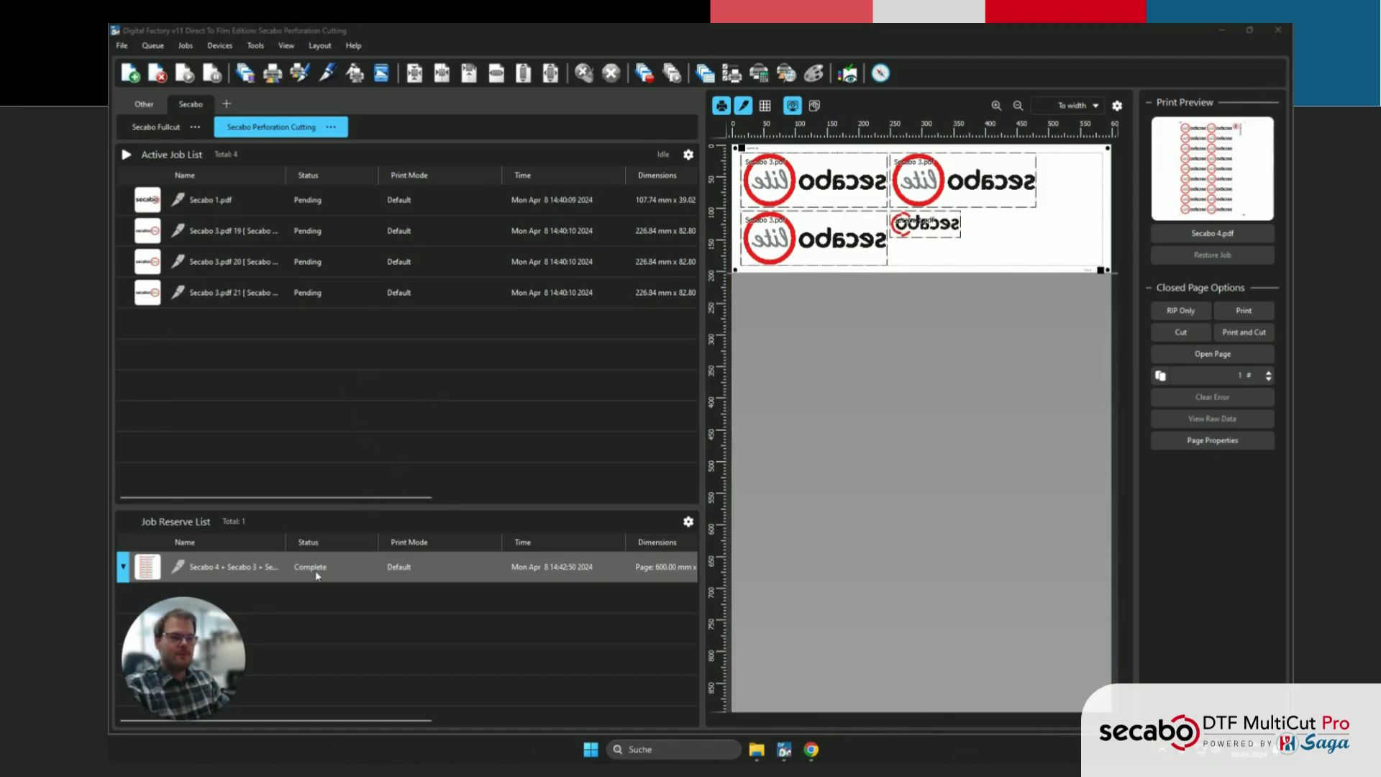
- Restore the qrplt window and briefly select the new 24563606.plt and 24563651.plt files
left_click(756, 750)
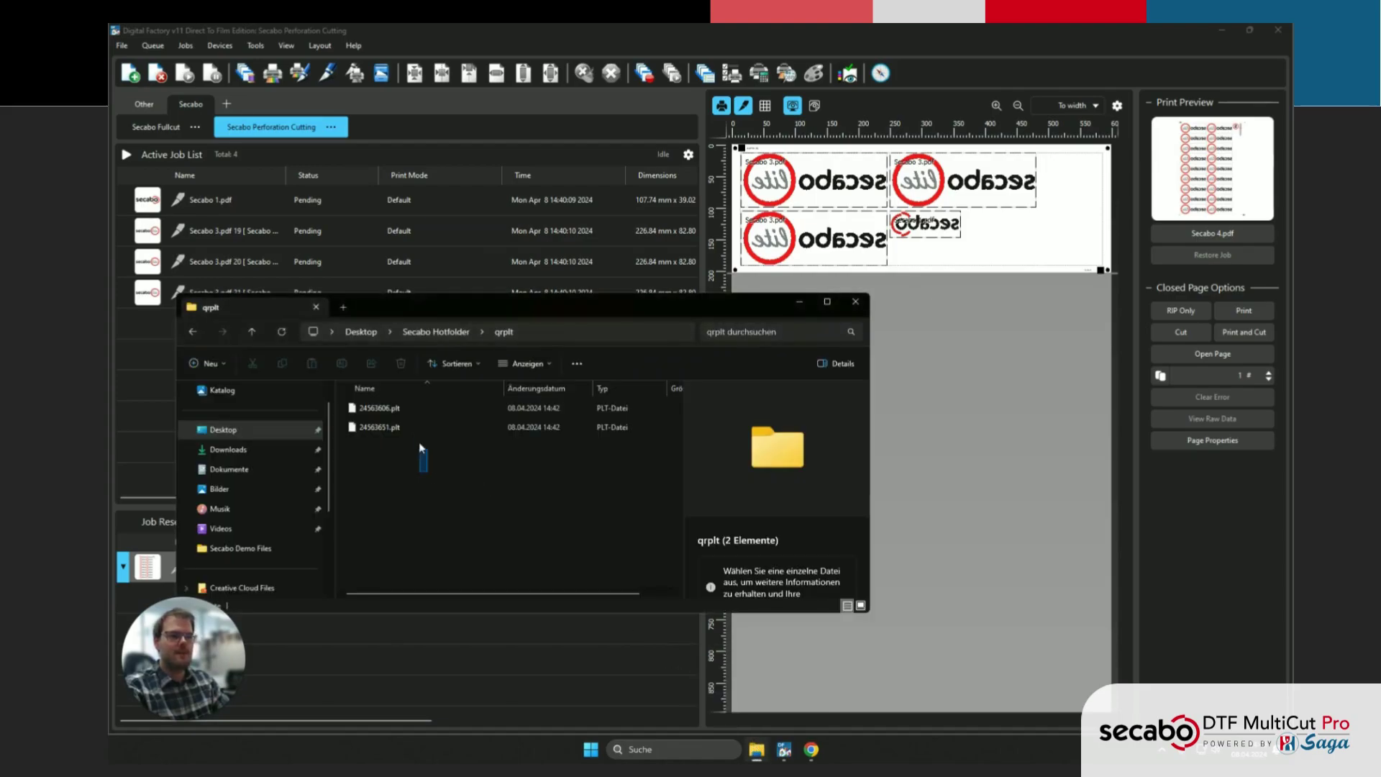
left_click_drag(415, 434, 409, 427)
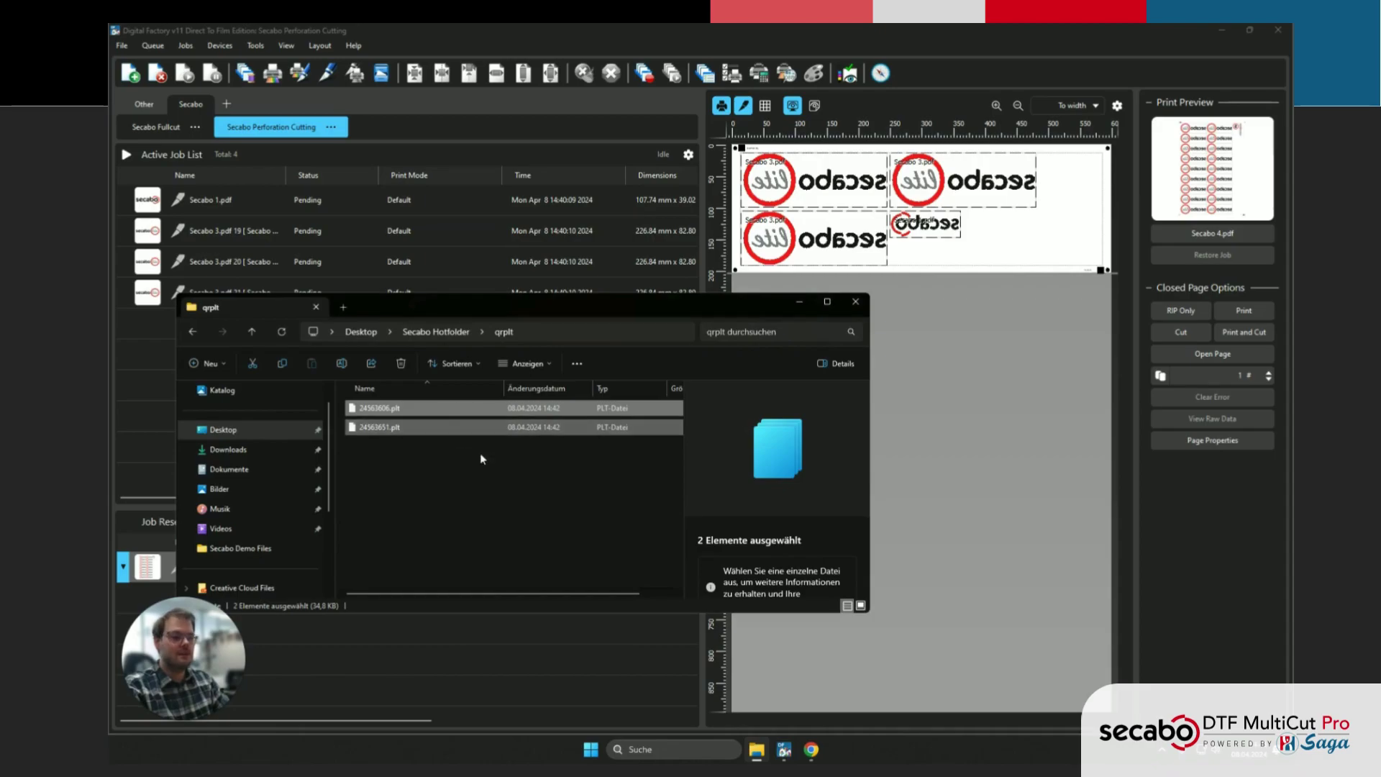
left_click(437, 471)
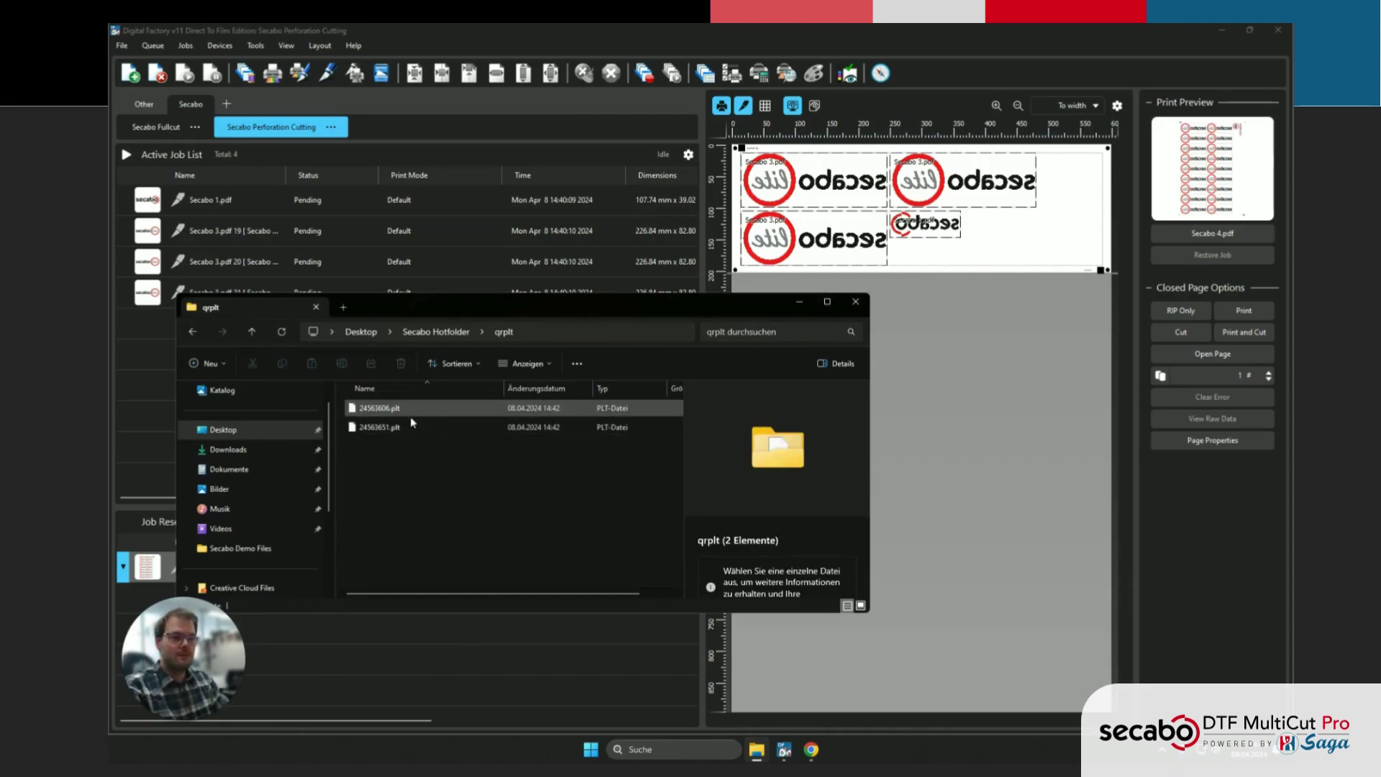